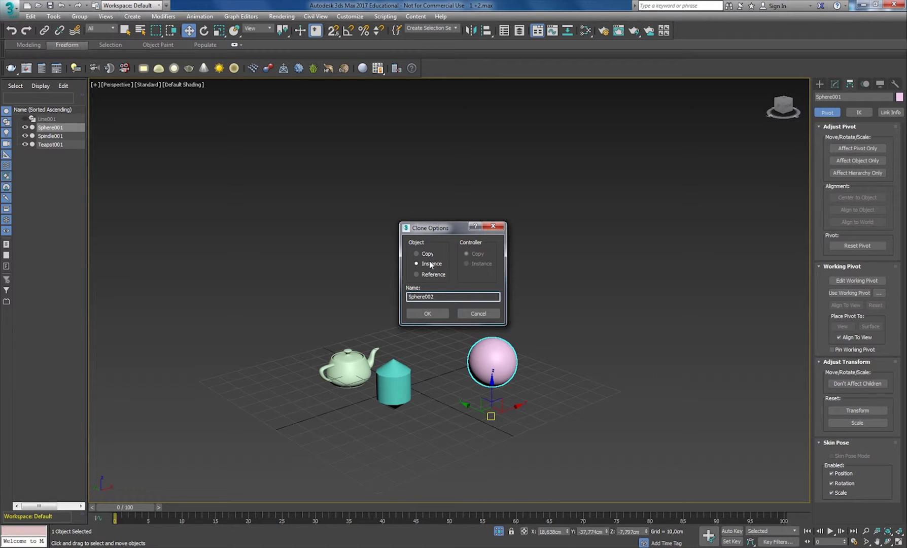
Step: Clone Sphere001 as an instance and move the new sphere along X to about 53.4 cm
left_click(428, 314)
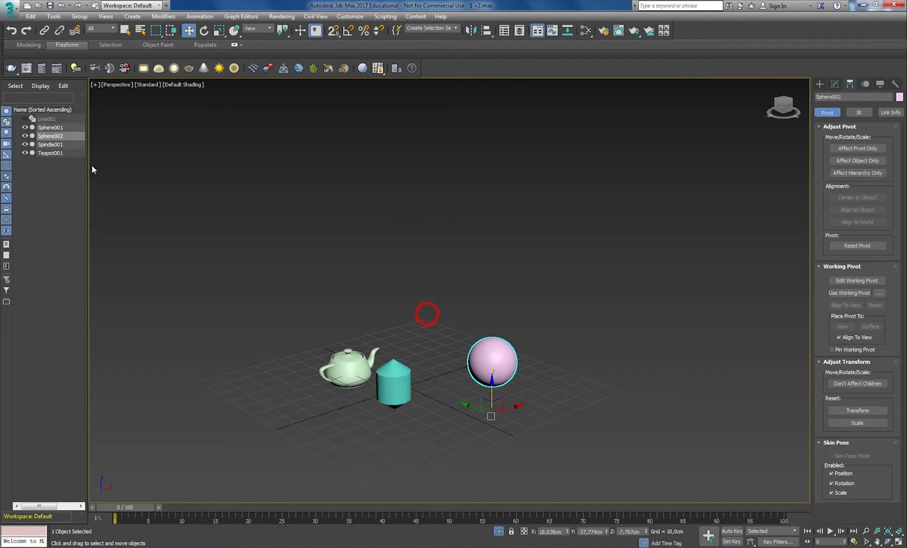
left_click(52, 128)
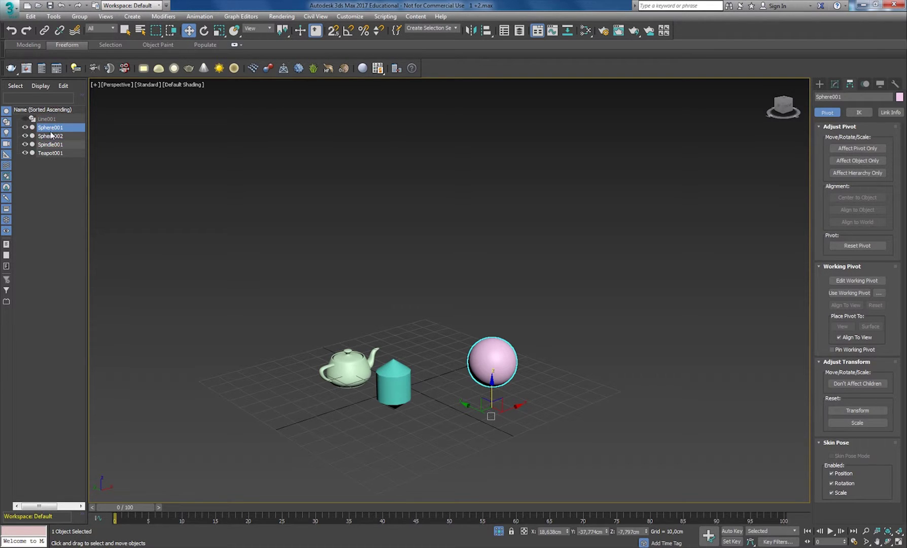
left_click(50, 136)
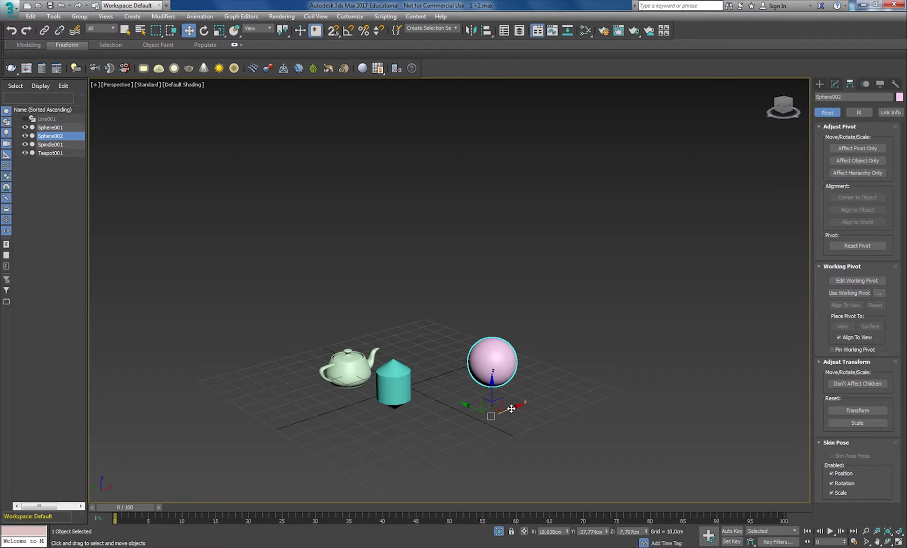
left_click_drag(511, 409, 568, 393)
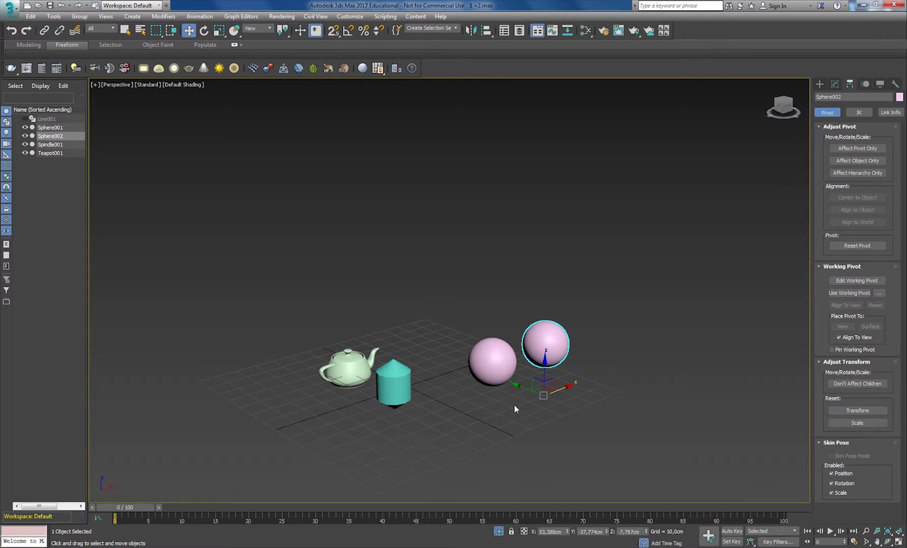
scroll(528, 390, "up", 2)
middle_click_drag(558, 391, 554, 391, "alt")
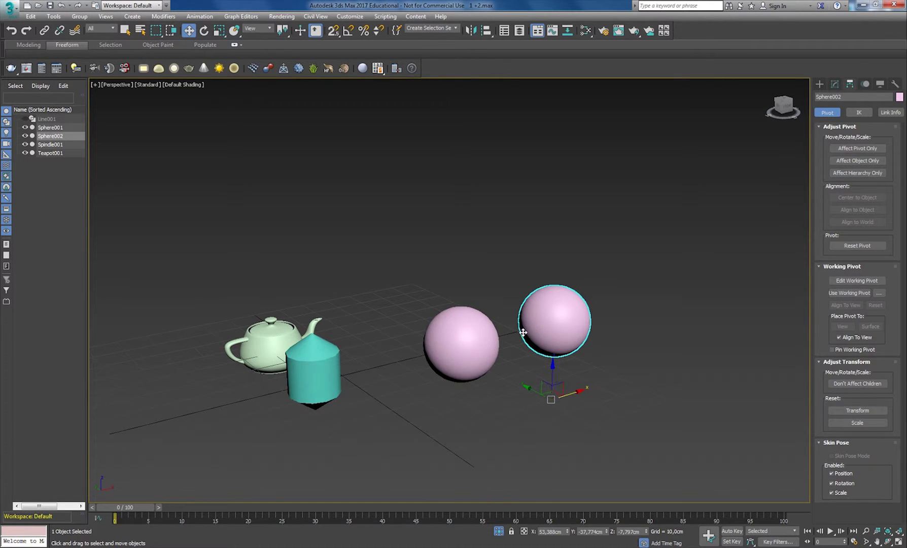
Step: Clone Sphere001 as an independent copy and move the copy away along the Y axis
left_click(474, 345)
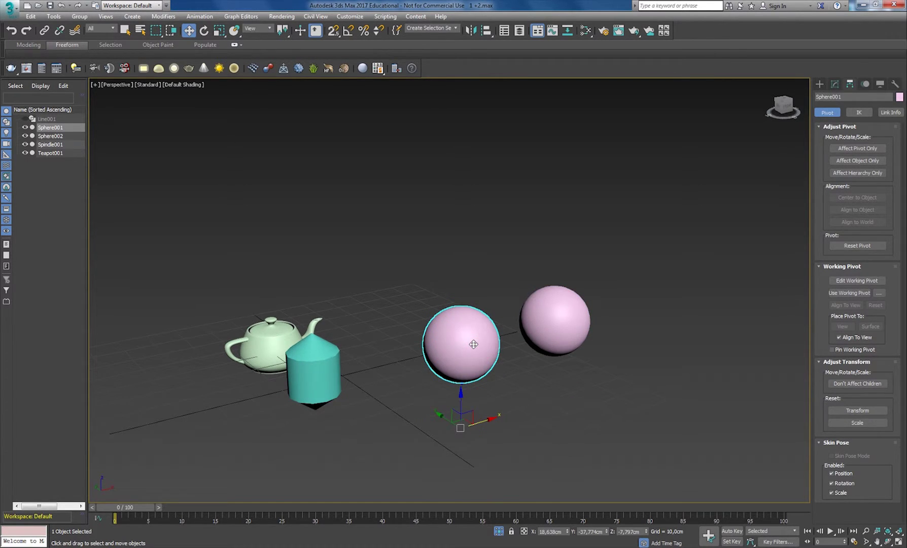
key("ctrl+v")
left_click(424, 253)
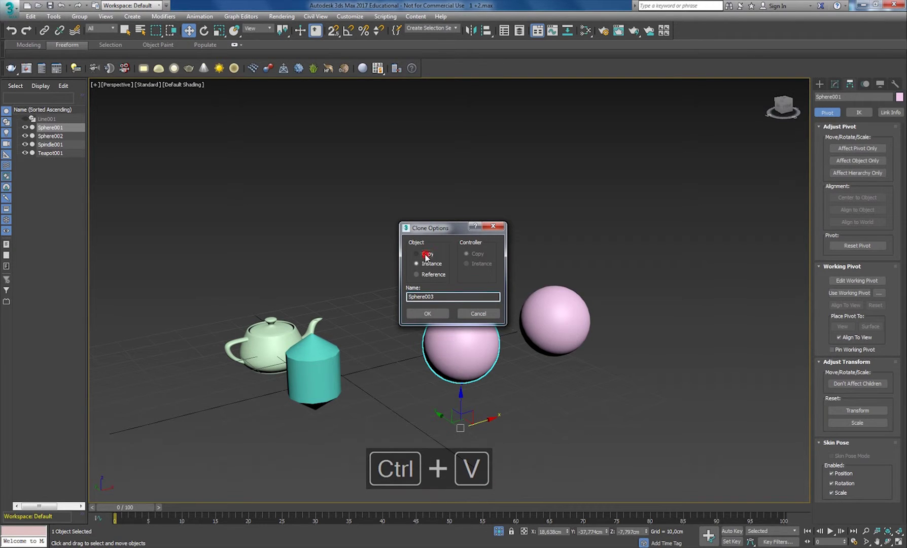
left_click(429, 314)
left_click_drag(440, 418, 360, 340)
Step: Scale Sphere001 down uniformly to about 72.6 percent
left_click(572, 292)
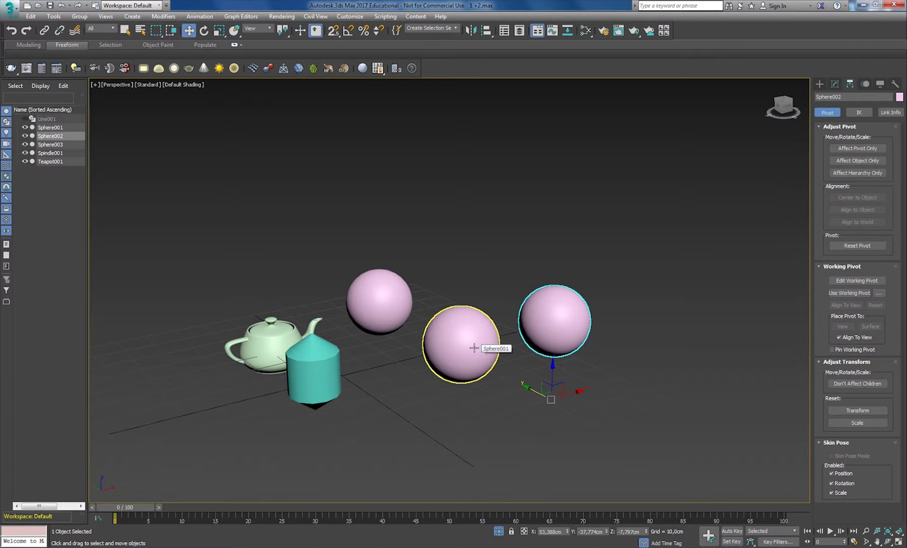
left_click(455, 336)
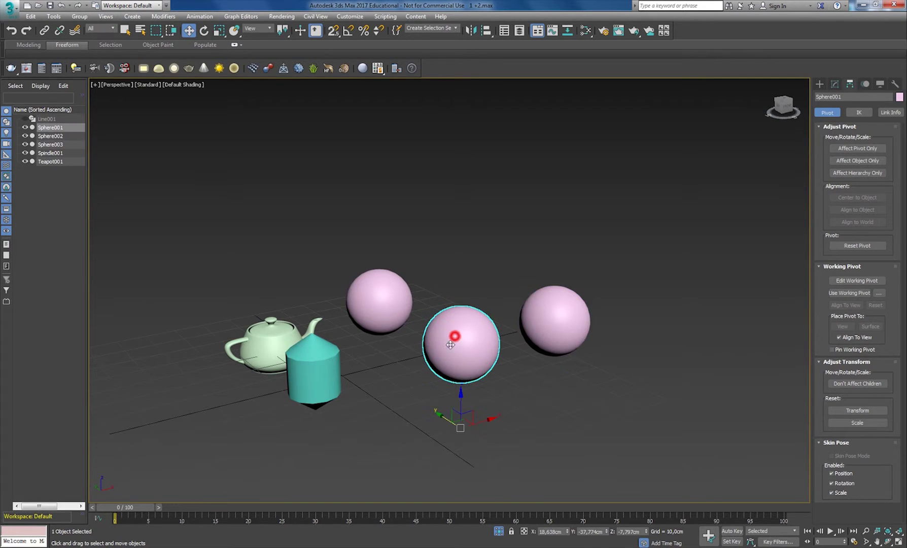
key("r")
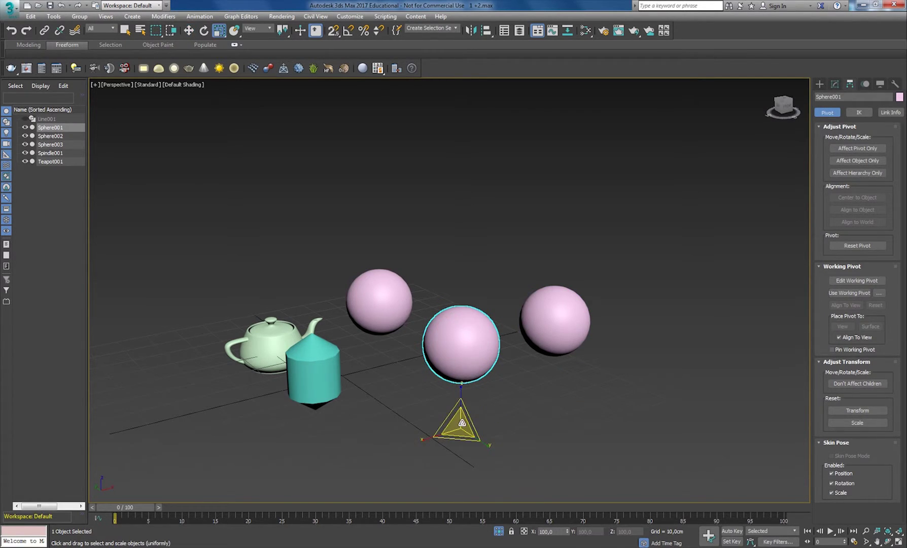
left_click_drag(461, 424, 450, 442)
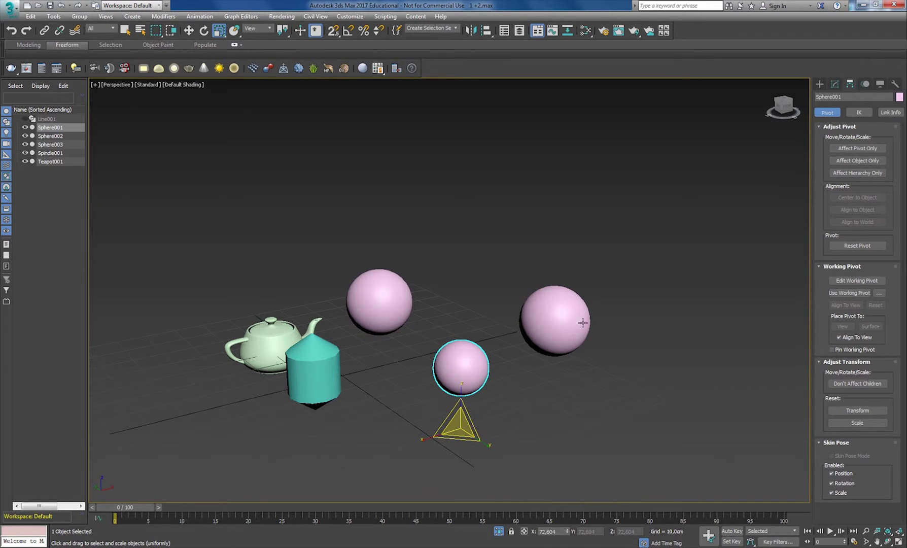
Step: Increase the radius parameter of Sphere001 to about 11.08 cm
left_click(477, 357)
left_click(836, 84)
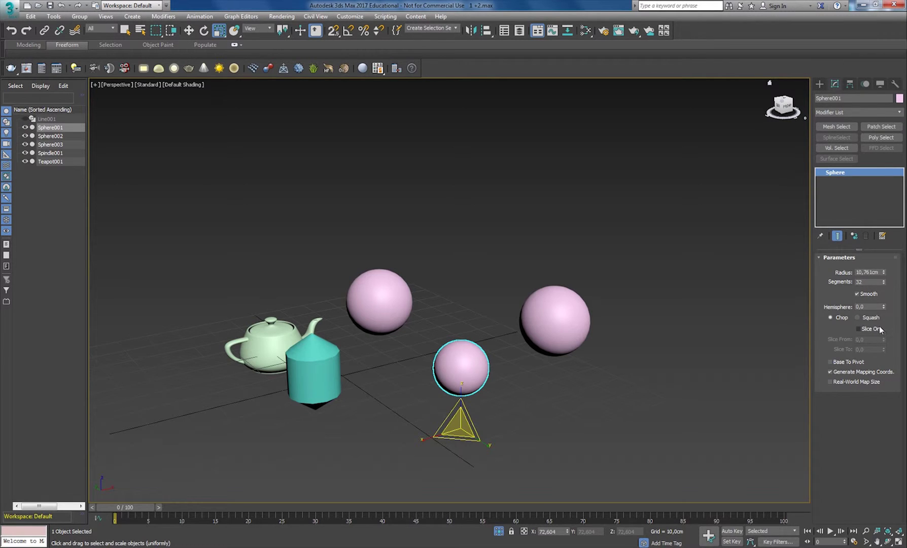
left_click_drag(884, 272, 886, 277)
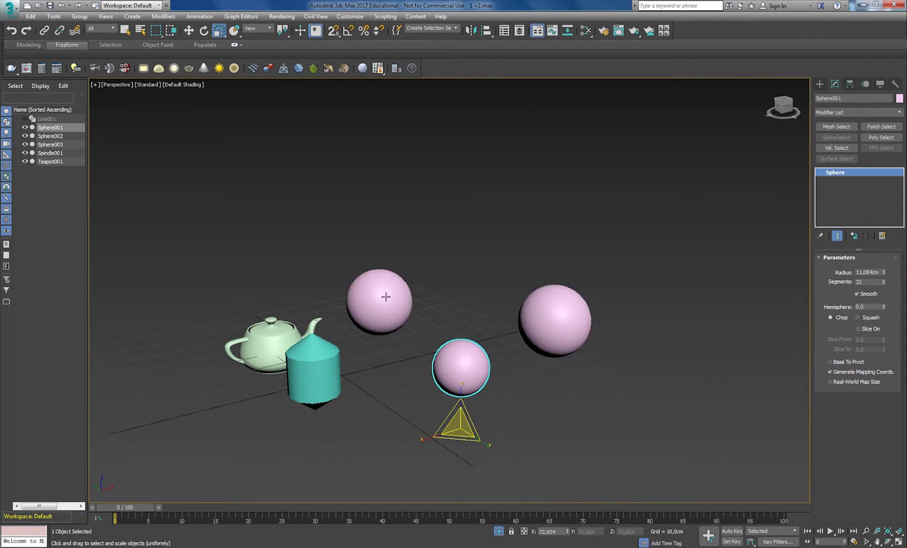
Step: Delete the two cloned spheres, Sphere002 and Sphere003, keeping the original sphere
left_click(577, 316)
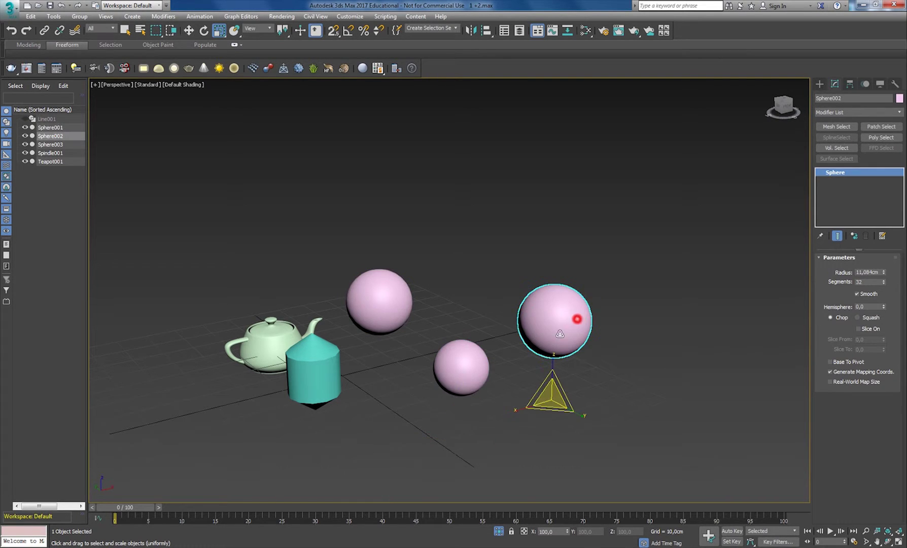
key("Delete")
left_click(373, 328)
key("Delete")
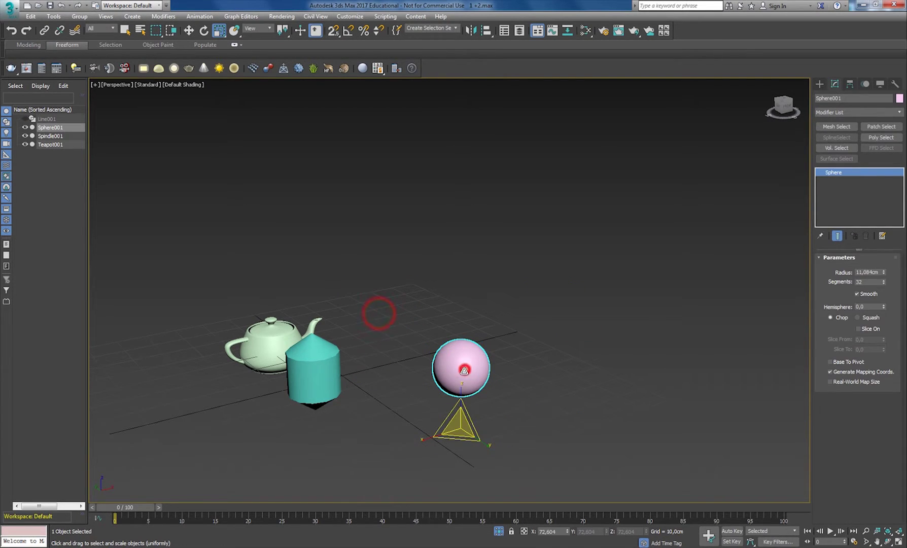
Step: Clone Sphere001 by moving it along X into a row of three instances, the first at about X 41.3 cm
left_click(463, 367)
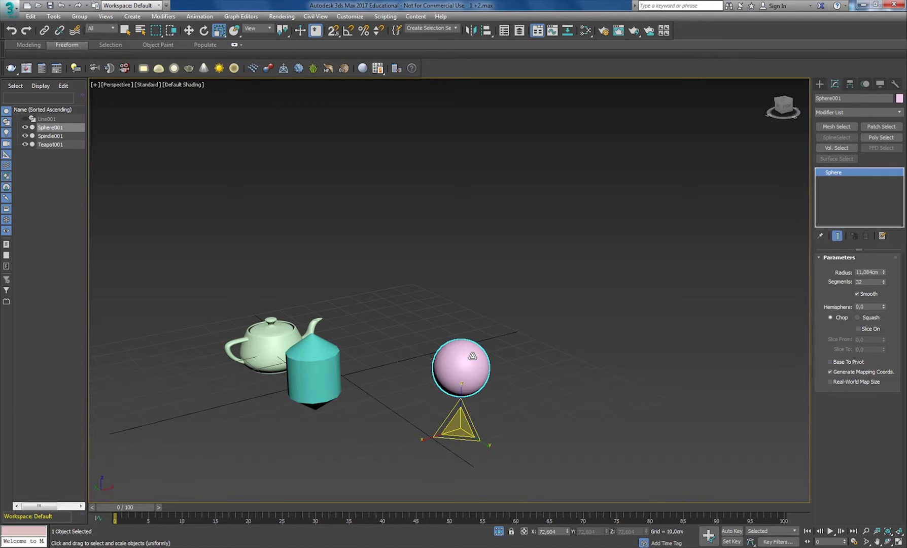
key("w")
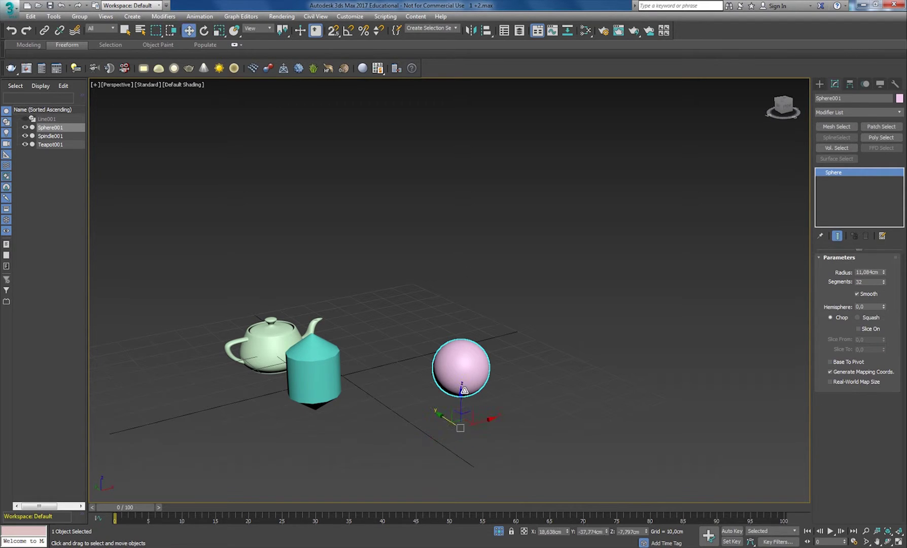
left_click(203, 31)
left_click(219, 30)
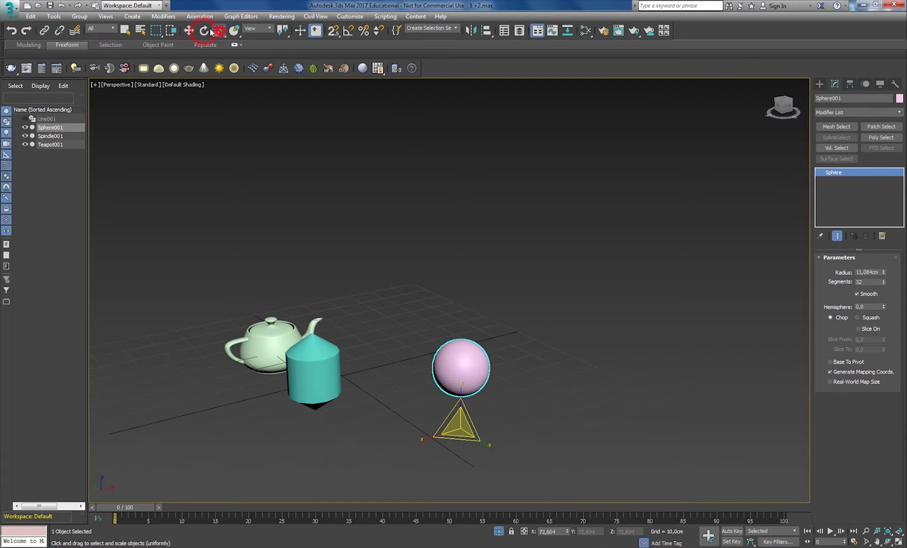
left_click(191, 32)
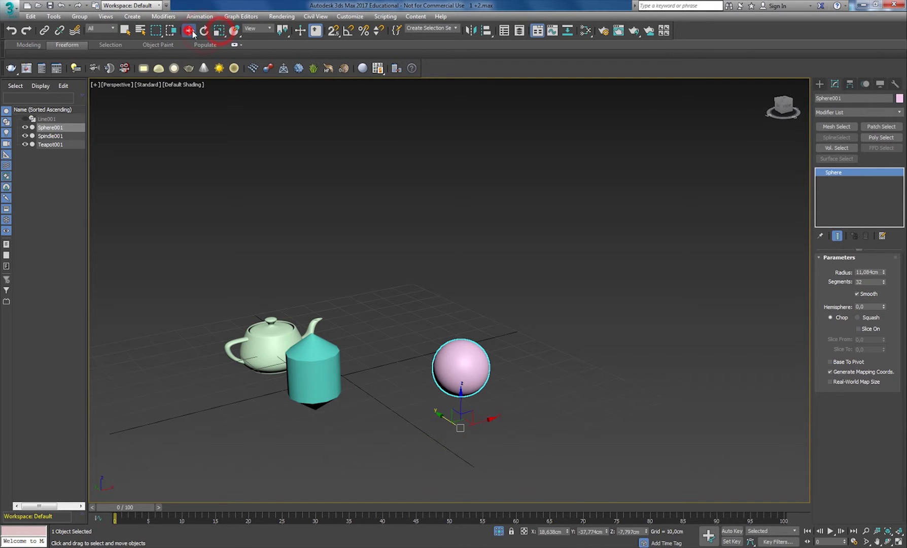
left_click(487, 421, "shift")
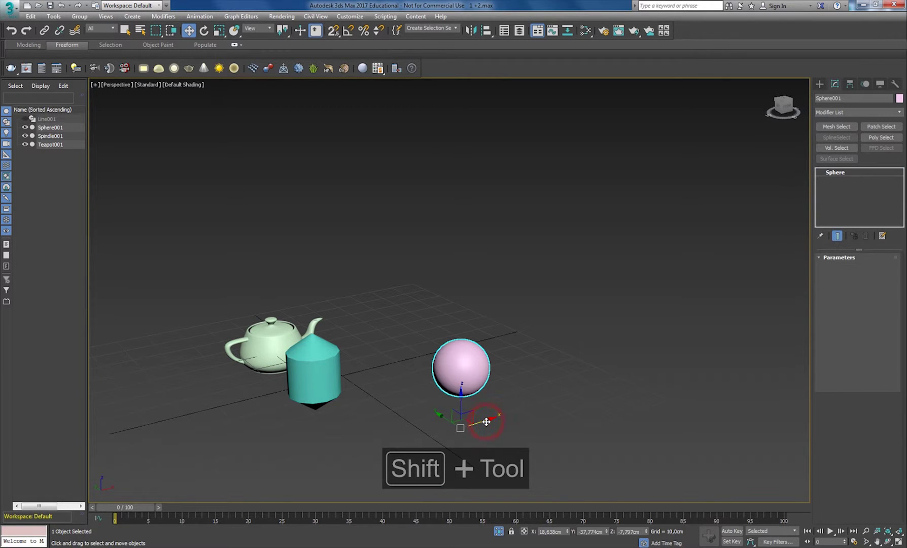
left_click_drag(487, 422, 547, 403, "shift")
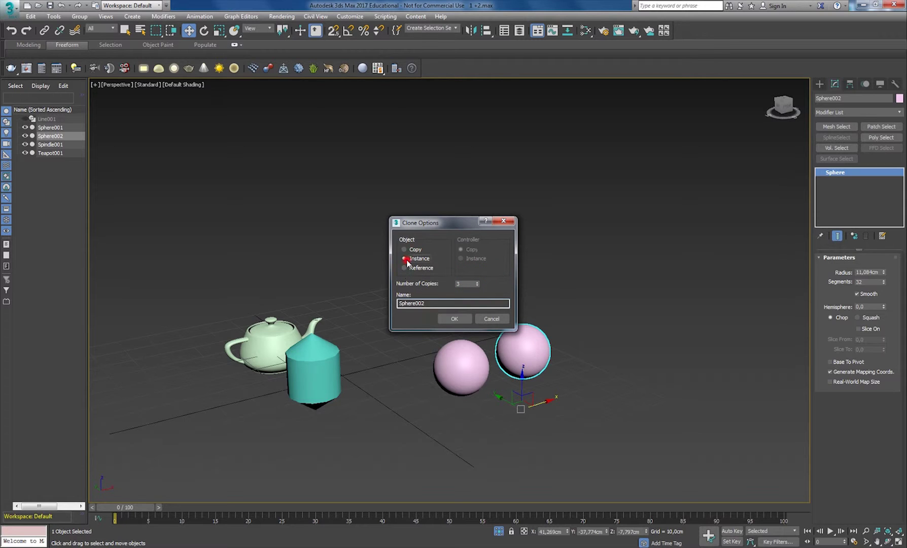
left_click(451, 318)
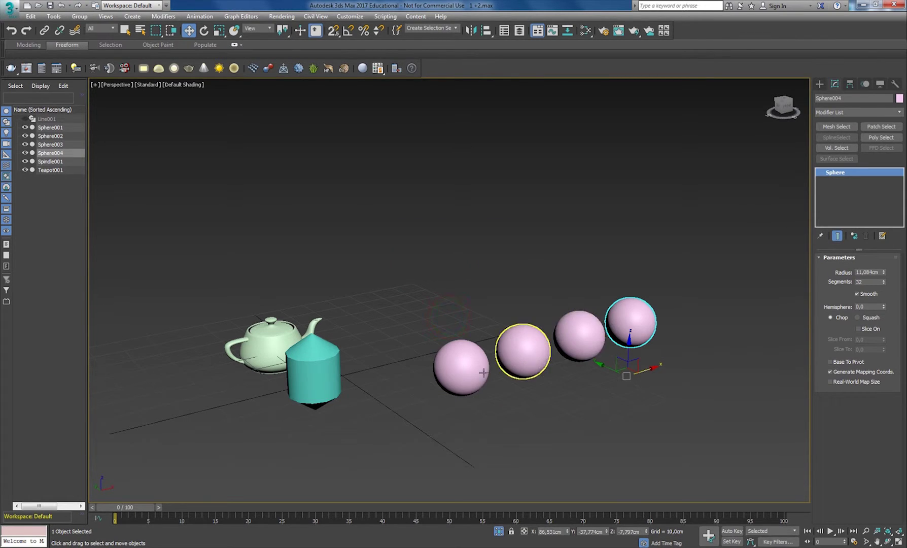
Step: Try to clone Sphere001 as an instance by rotating it about 66.5 degrees around the X axis, and undo it
left_click(483, 373)
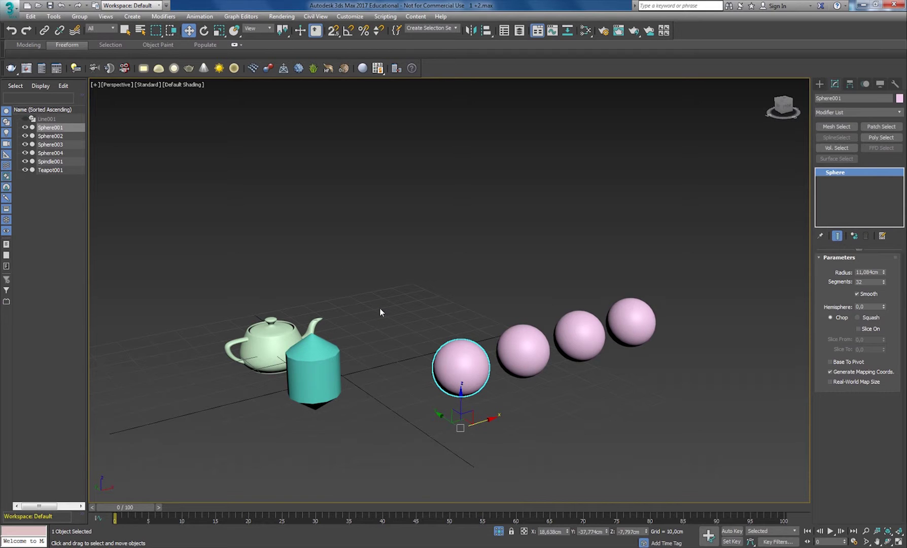
key("r")
key("e")
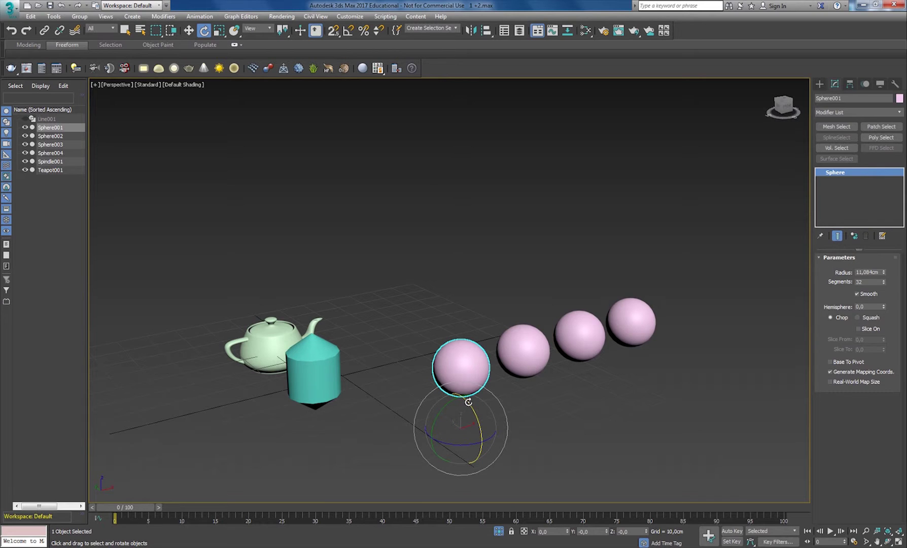
left_click_drag(468, 402, 502, 484, "shift")
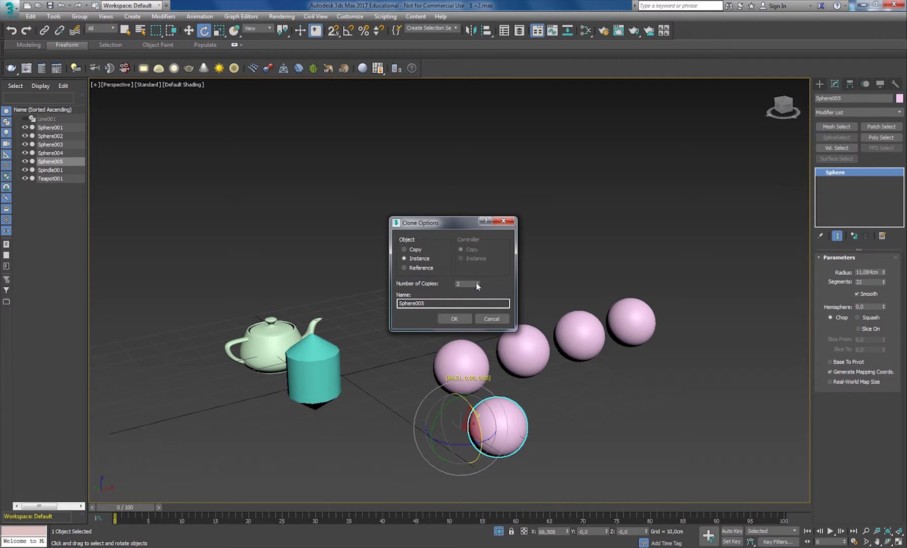
left_click(462, 321)
mouse_move(488, 431)
middle_mouse_down("alt")
mouse_move(539, 415)
mouse_move(509, 425)
mouse_move(528, 442)
mouse_move(509, 419)
middle_mouse_up("alt")
key("ctrl+z")
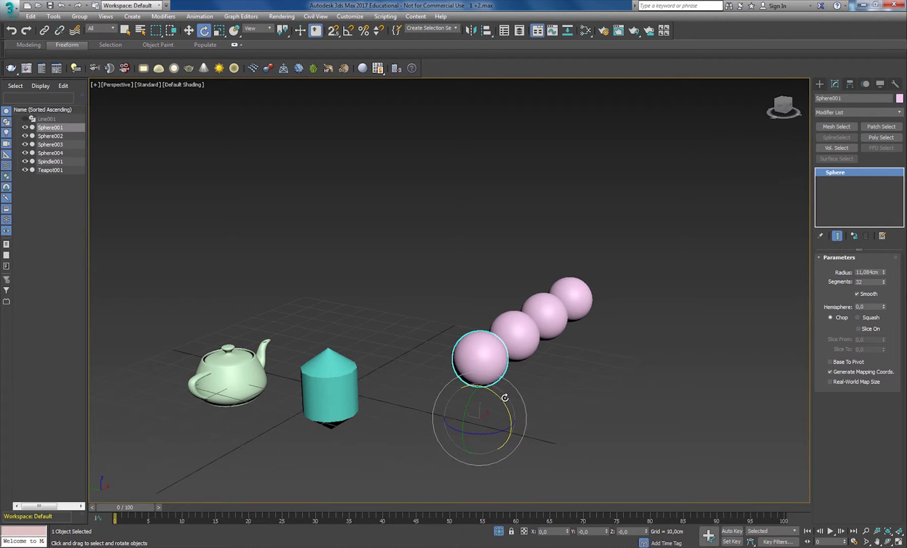
Step: Check the snap angle in the grid and snap settings and turn on angle snap
right_click(350, 31)
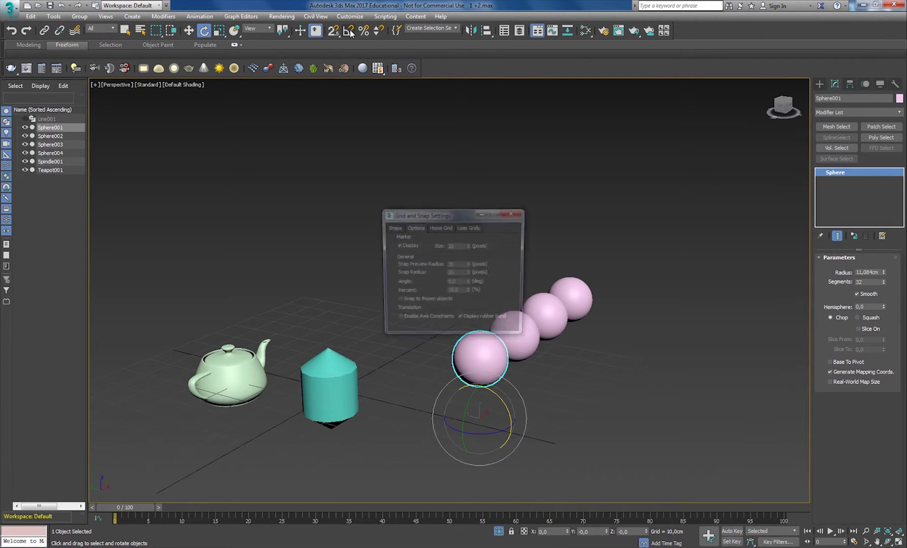
double_click(458, 273)
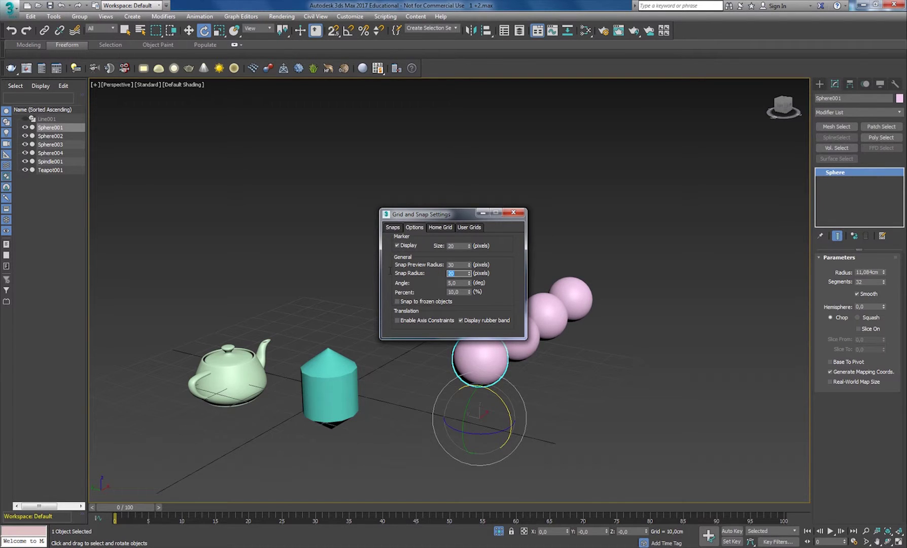
left_click(513, 213)
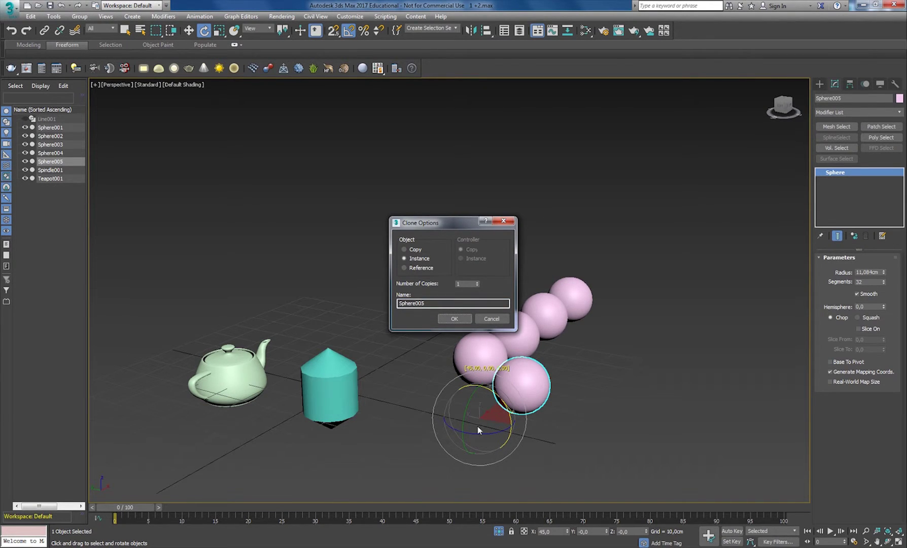
Step: Clone Sphere001 into a ring of seven instances by rotating it around the X axis in 45-degree increments
key("ctrl+z")
left_click(477, 282)
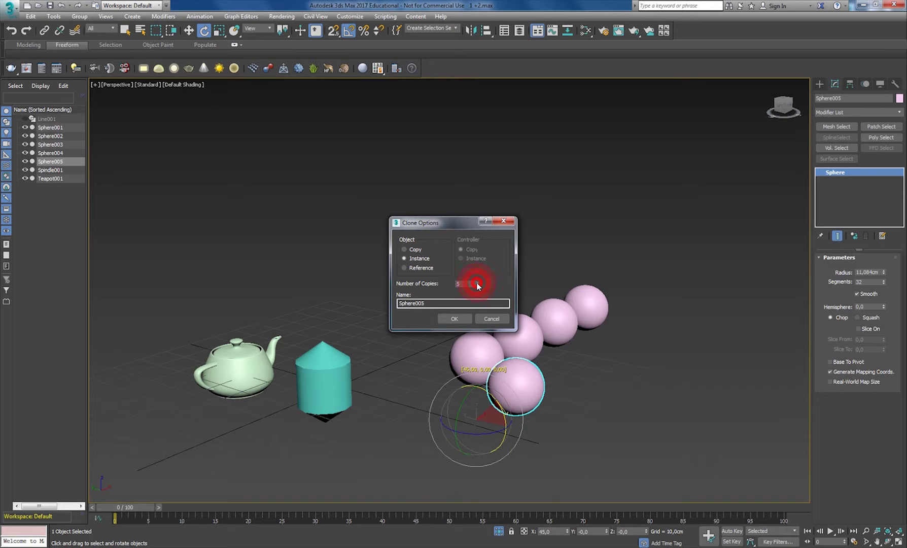
left_click(455, 318)
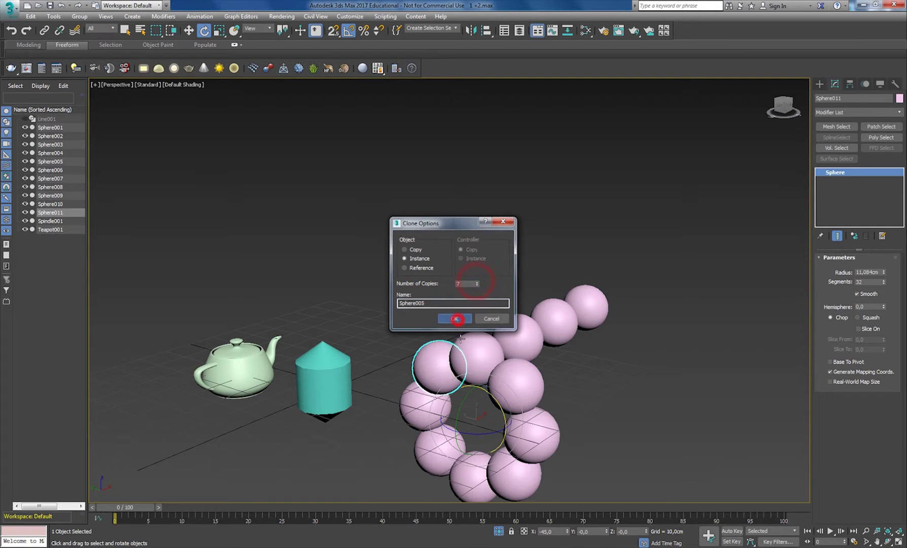
mouse_move(480, 403)
middle_mouse_down("alt")
mouse_move(518, 395)
mouse_move(471, 414)
middle_mouse_up("alt")
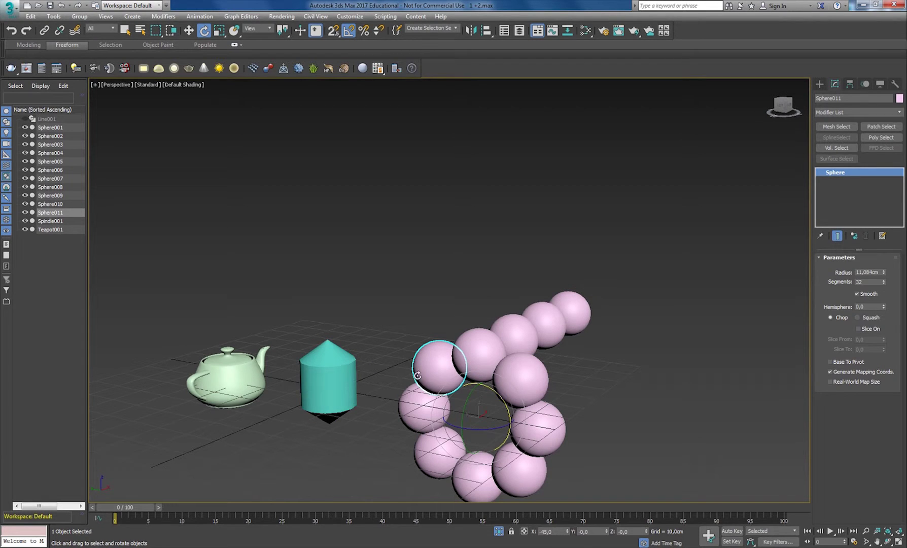
Step: Hide all the cloned spheres, Sphere002 through Sphere011, leaving Sphere001 visible, and clear the selection
left_click(56, 128)
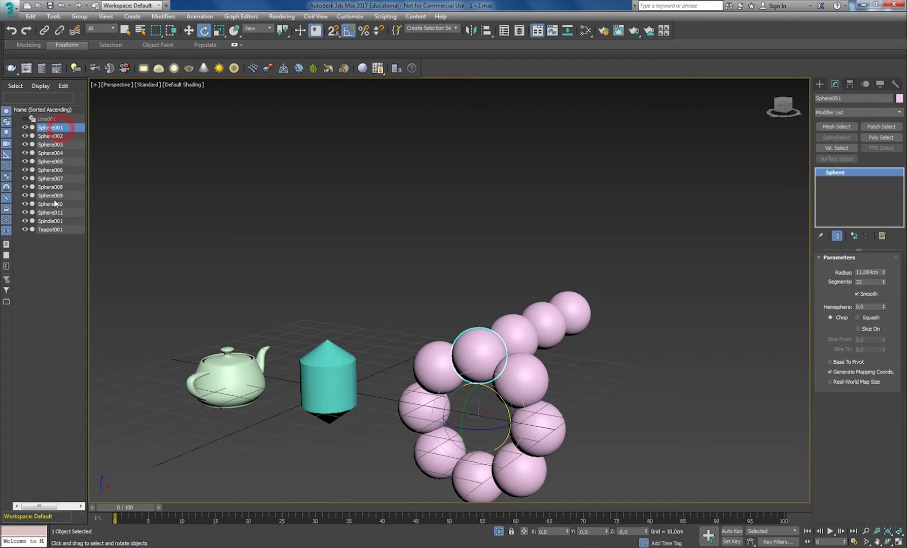
left_click(51, 136)
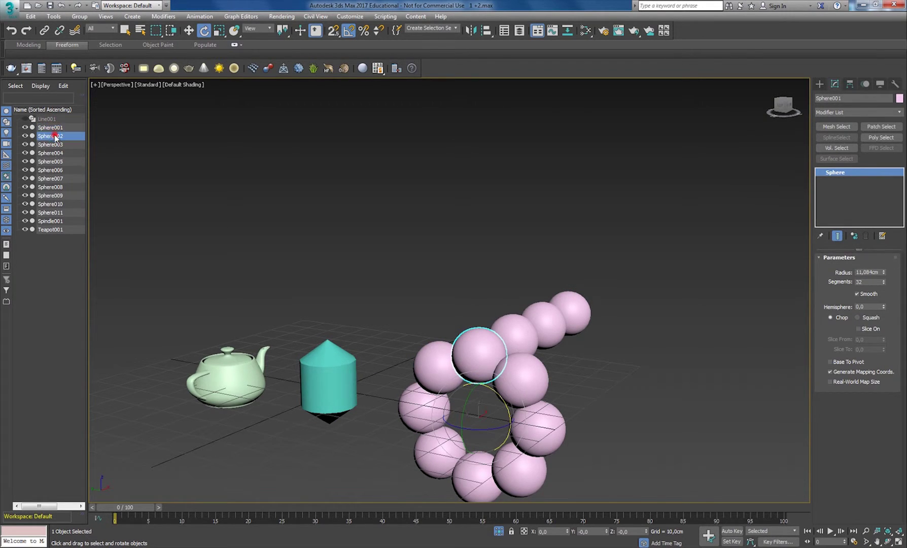
left_click(56, 212, "shift")
left_click(25, 136)
left_click(498, 297)
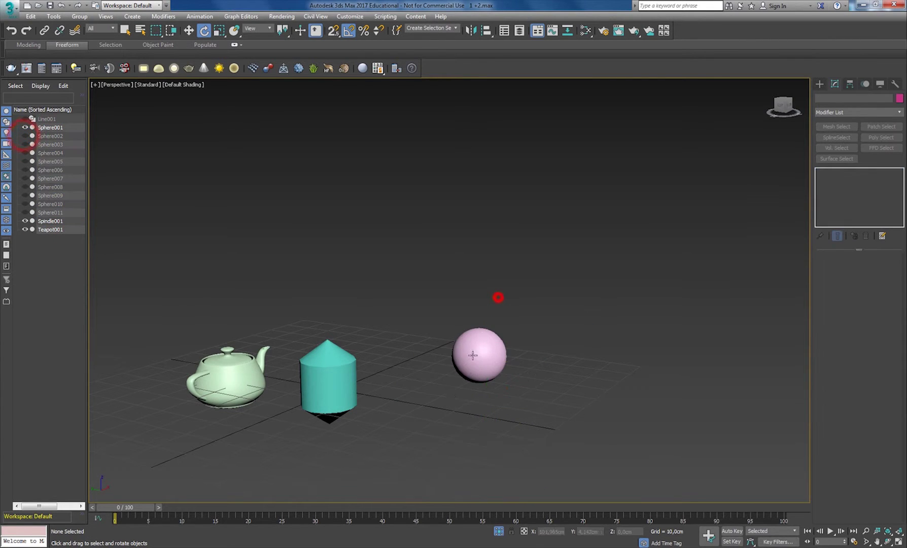
Step: Try mirroring the spindle as a copy across the Y axis with an offset of about 18.92 cm
middle_click_drag(469, 351, 434, 379, "alt")
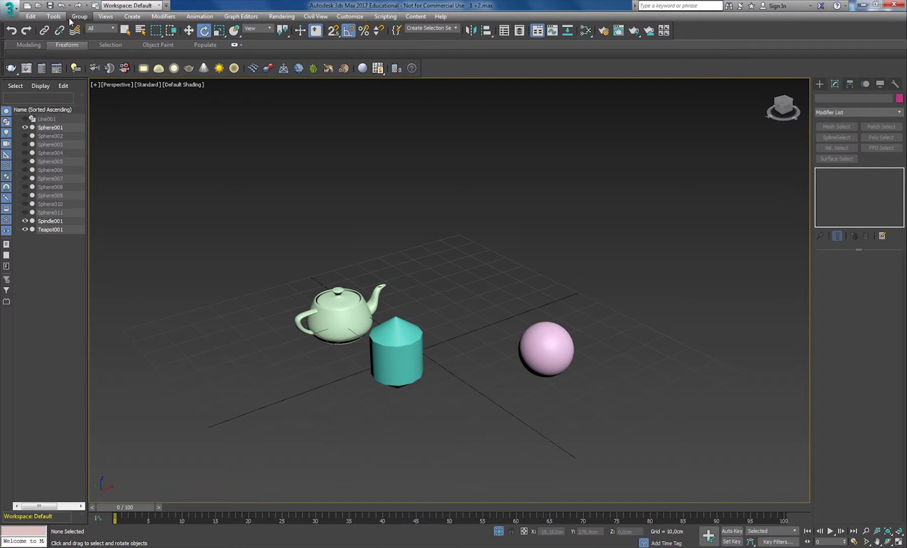
left_click(31, 17)
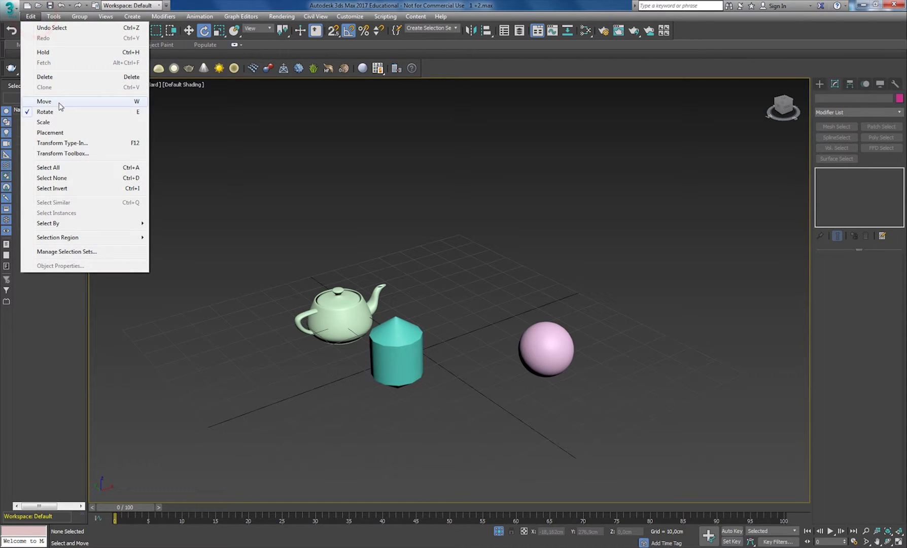
left_click(403, 343)
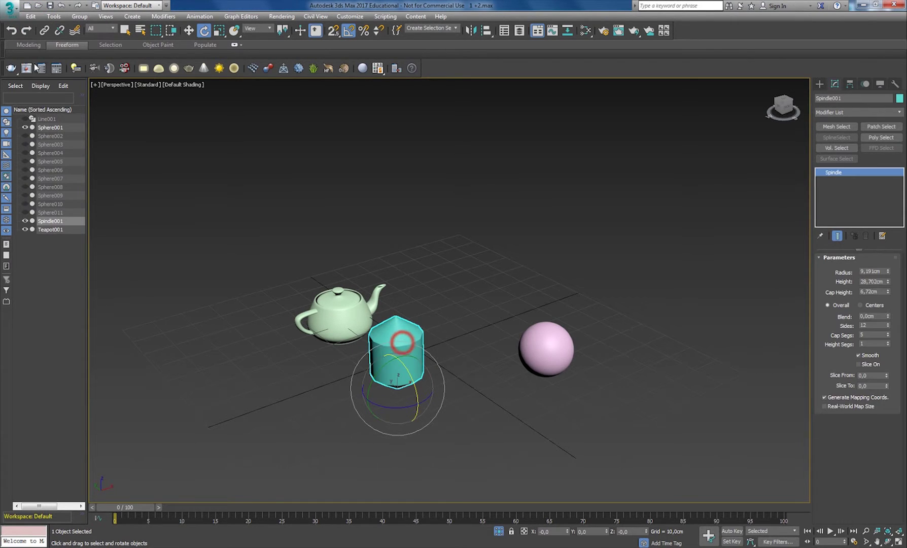
left_click(53, 17)
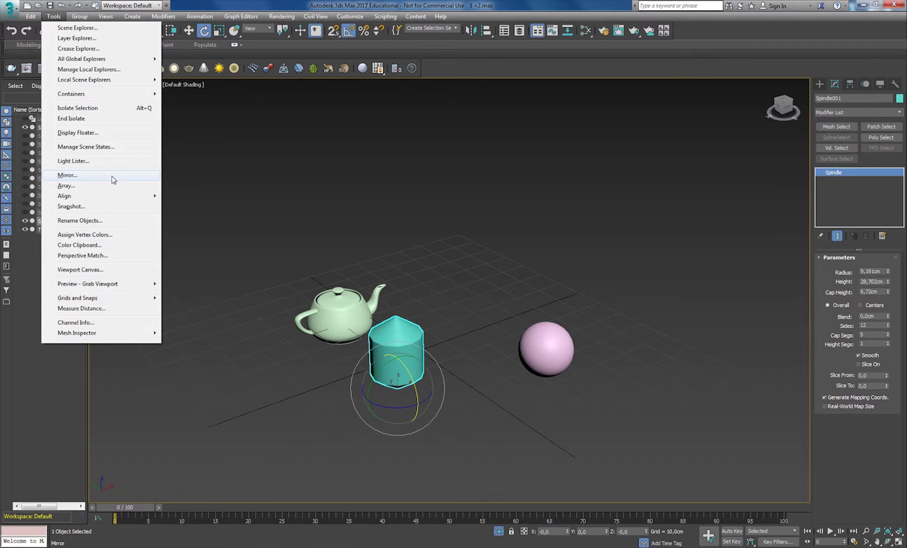
left_click(112, 176)
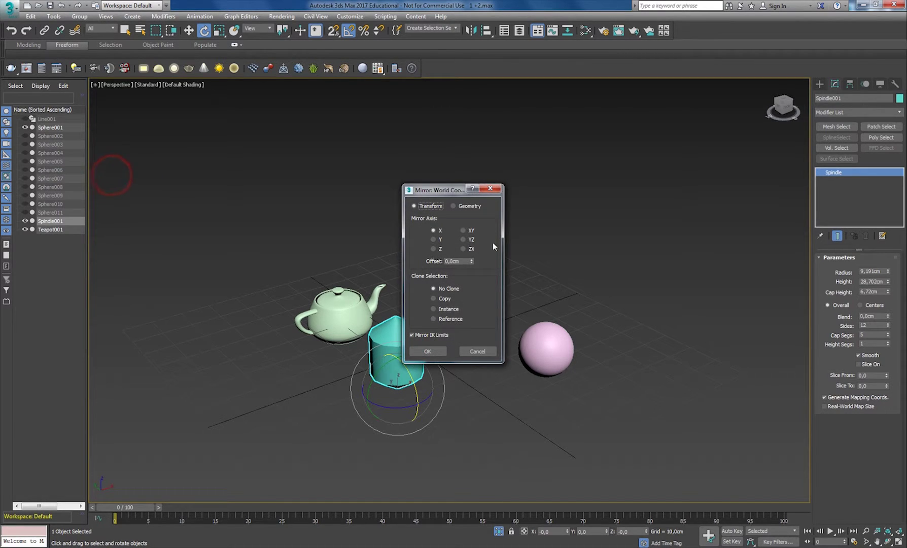
left_click(433, 298)
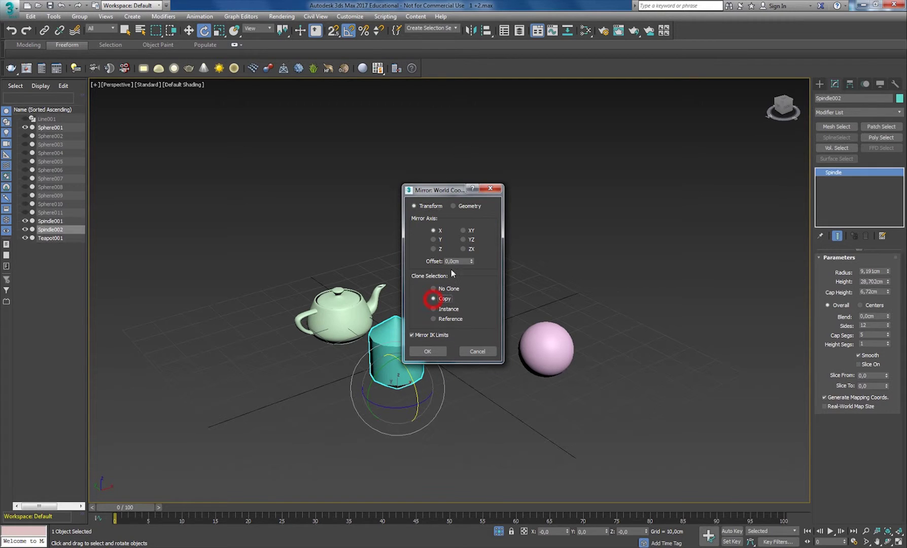
left_click_drag(446, 192, 577, 195)
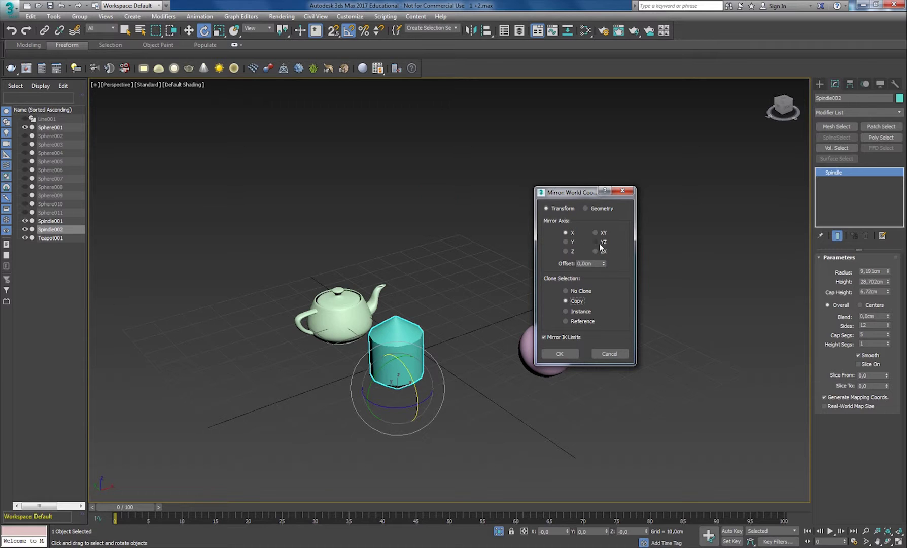
left_click_drag(604, 265, 479, 456)
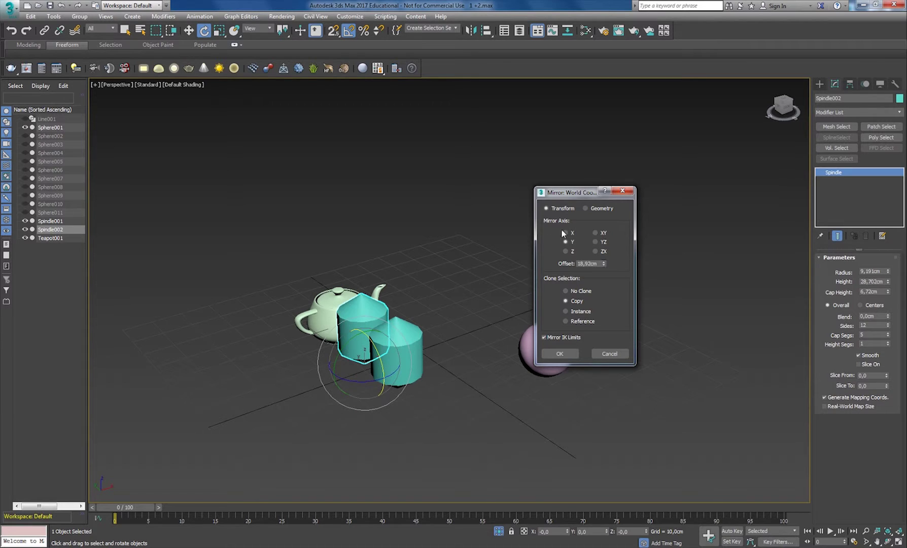
Step: Try the spindle's mirrored copy across the Z axis with an offset of about 51.8 cm, and cancel the mirror
left_click(566, 251)
left_click_drag(604, 263, 604, 181)
left_click(609, 353)
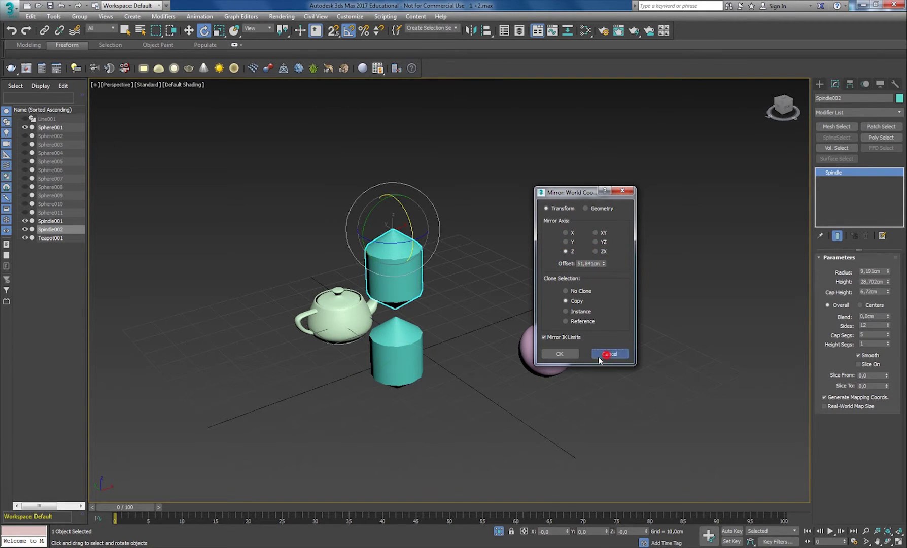
Step: Set up a mirrored copy of the teapot across the X axis with an offset of about -36.85 cm
left_click(313, 315)
left_click(54, 16)
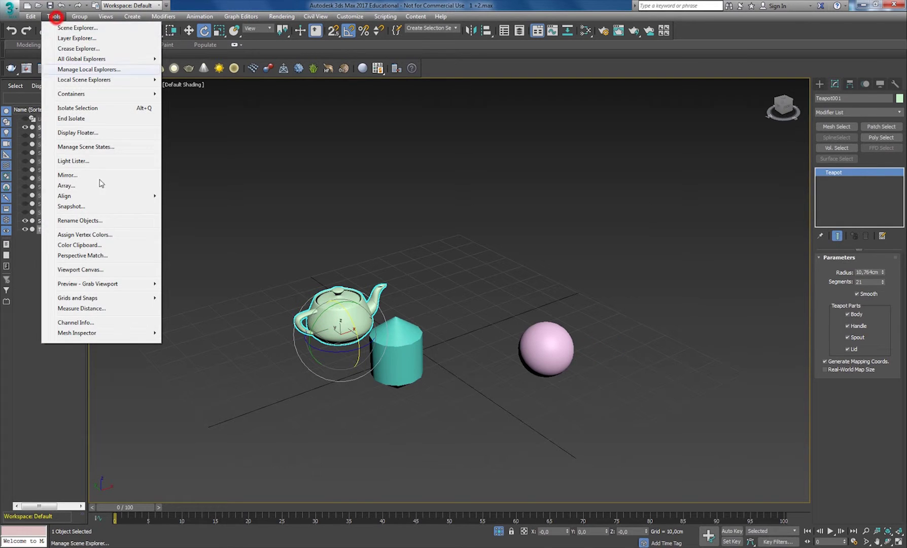
left_click(87, 177)
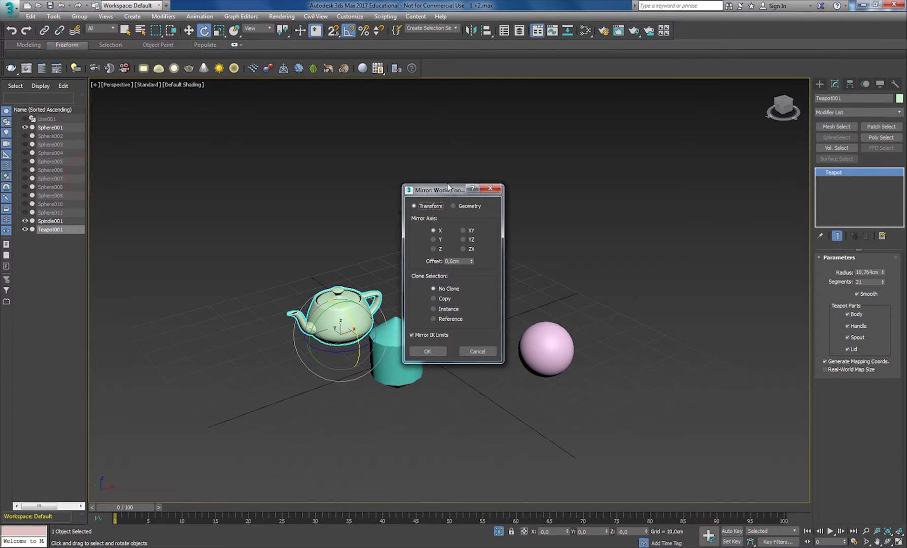
left_click_drag(441, 190, 514, 214)
left_click(507, 322)
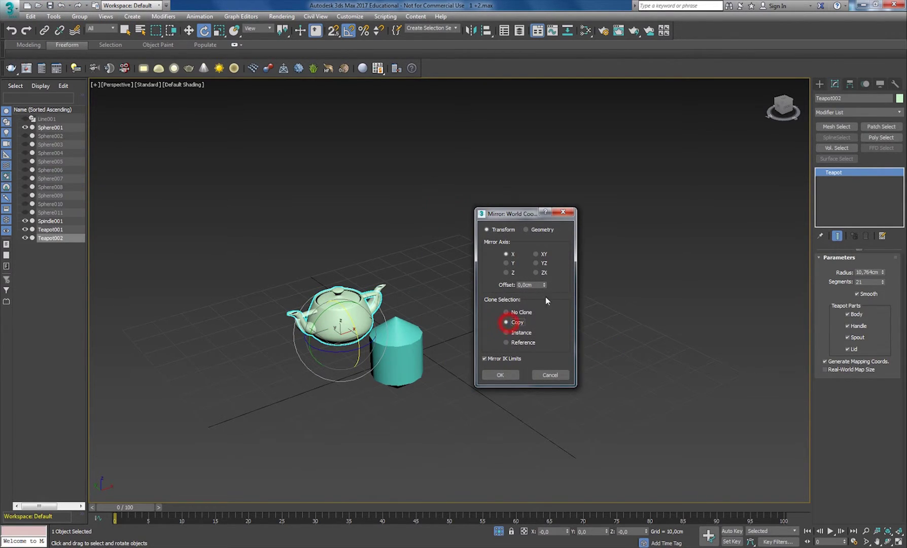
left_click_drag(544, 287, 506, 362)
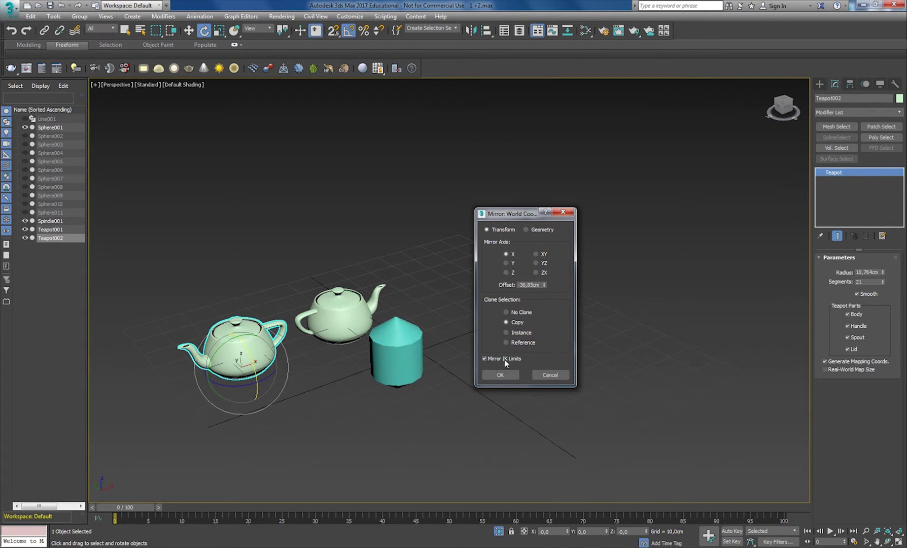
Step: Try the ZX and XY mirror axes, create the teapot copy as Geometry across Z, and expand its Mirror modifier
left_click(536, 273)
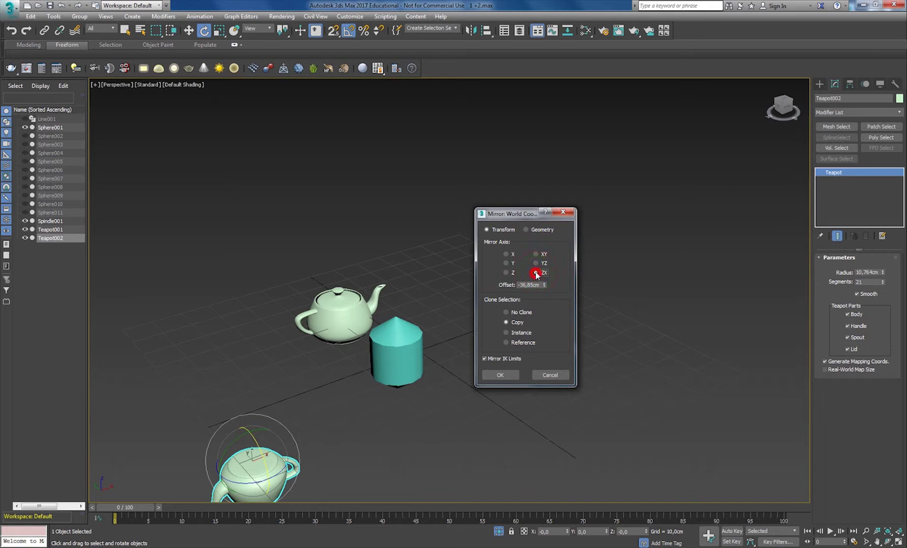
left_click(536, 254)
left_click(507, 273)
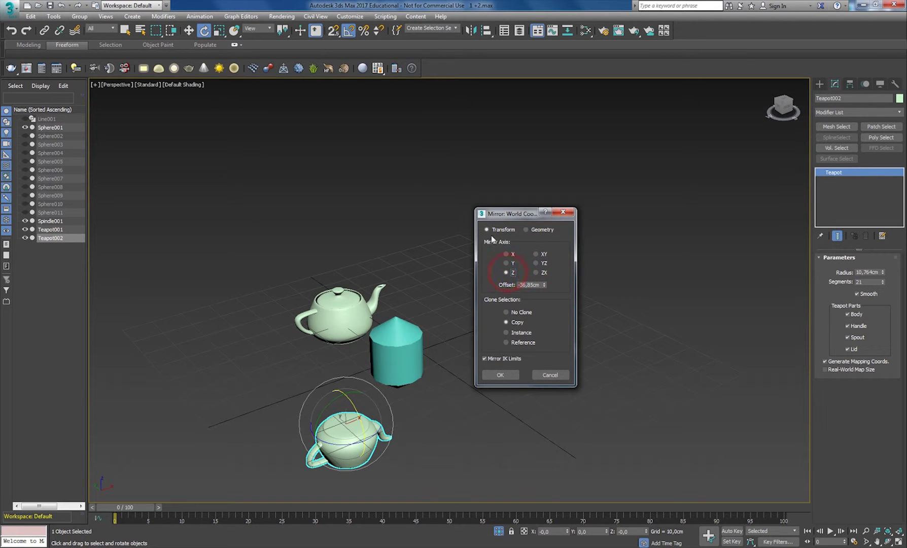
left_click(528, 229)
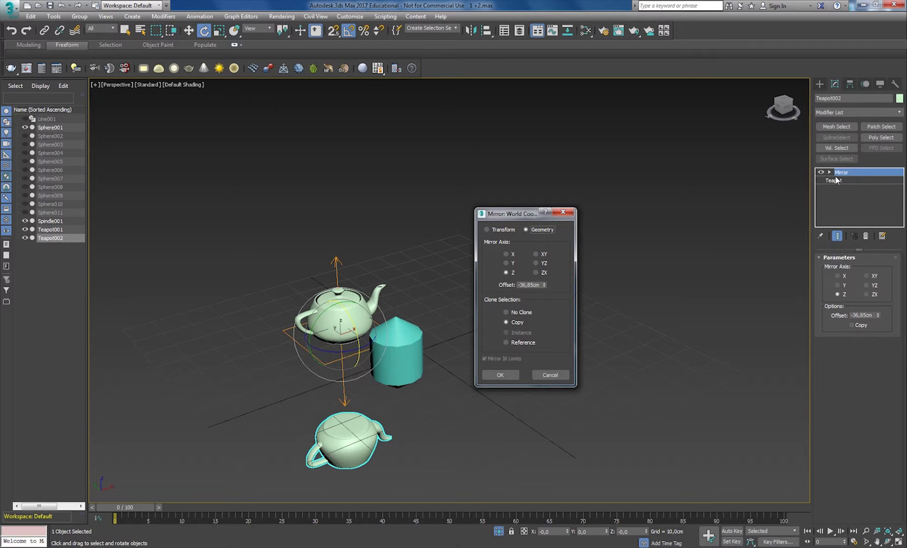
left_click(513, 377)
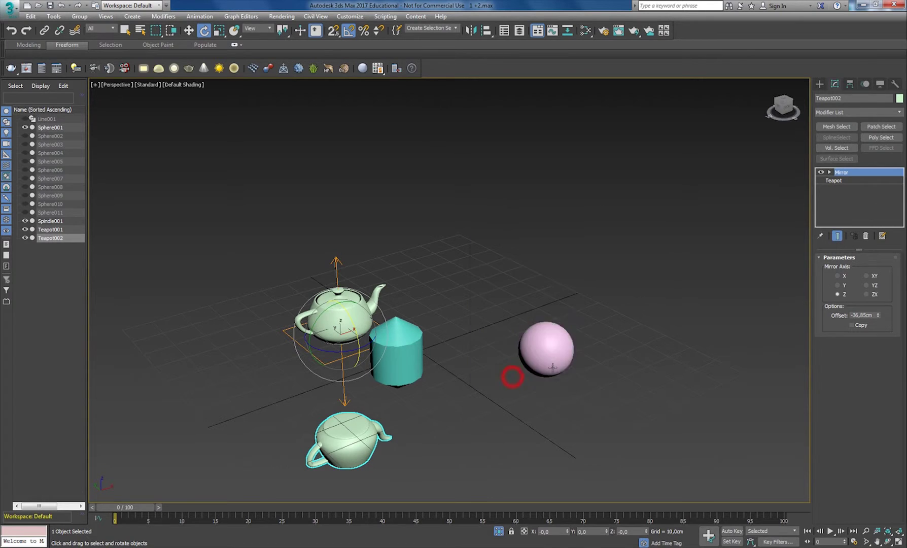
left_click(831, 172)
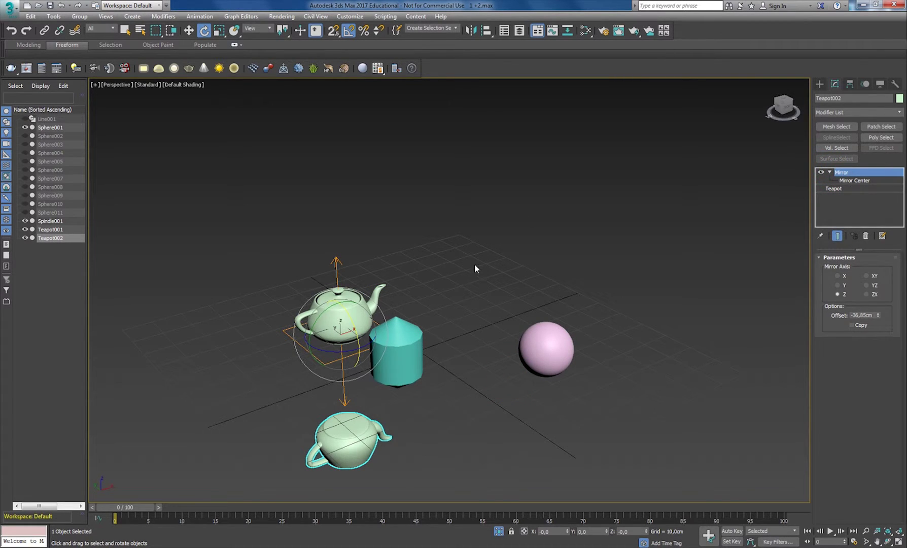
Step: Undo the geometry-mirrored teapot copy
left_click(415, 271)
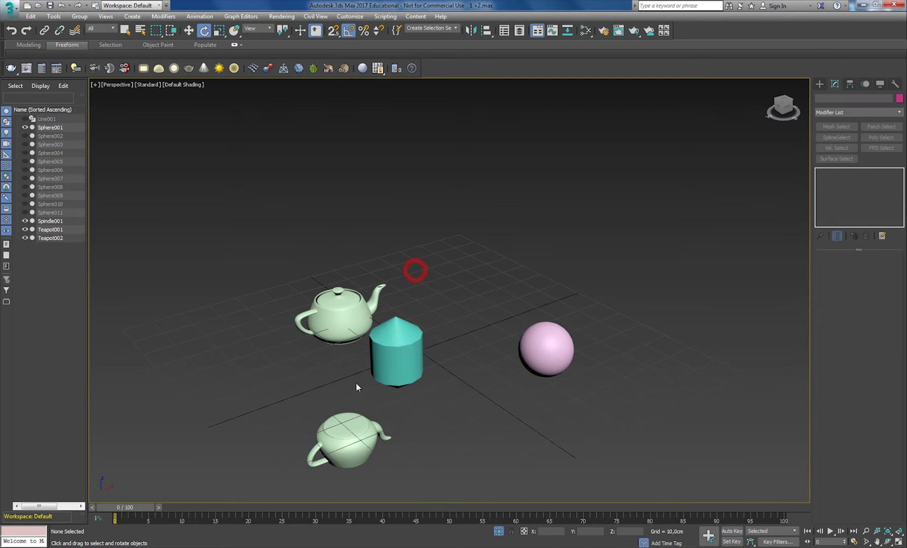
key("ctrl+z")
key("ctrl+z")
Step: Clone the teapot by moving it along the X axis, away from the spindle
key("w")
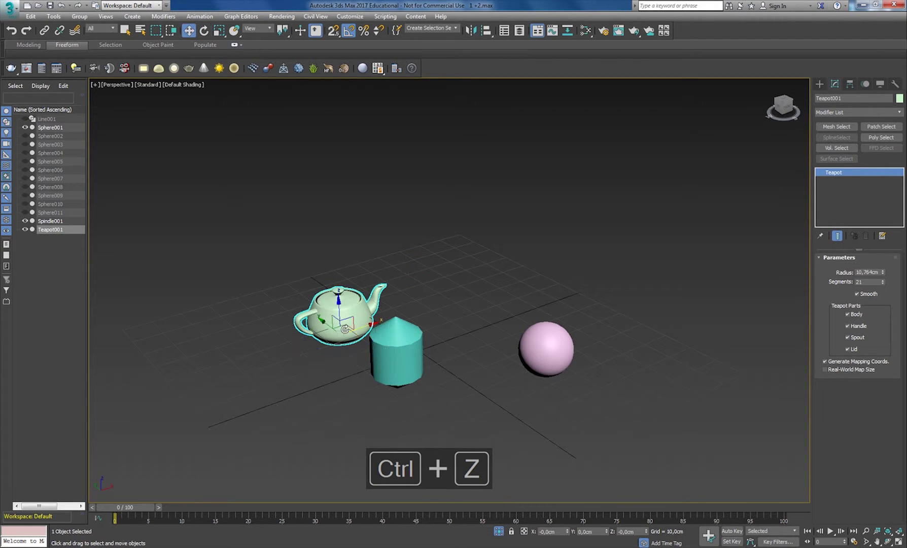
left_click_drag(371, 325, 255, 350, "shift")
left_click(446, 318)
Step: Mirror the original teapot as a copy across the Z axis in Transform mode with a 0 cm offset
left_click(324, 300)
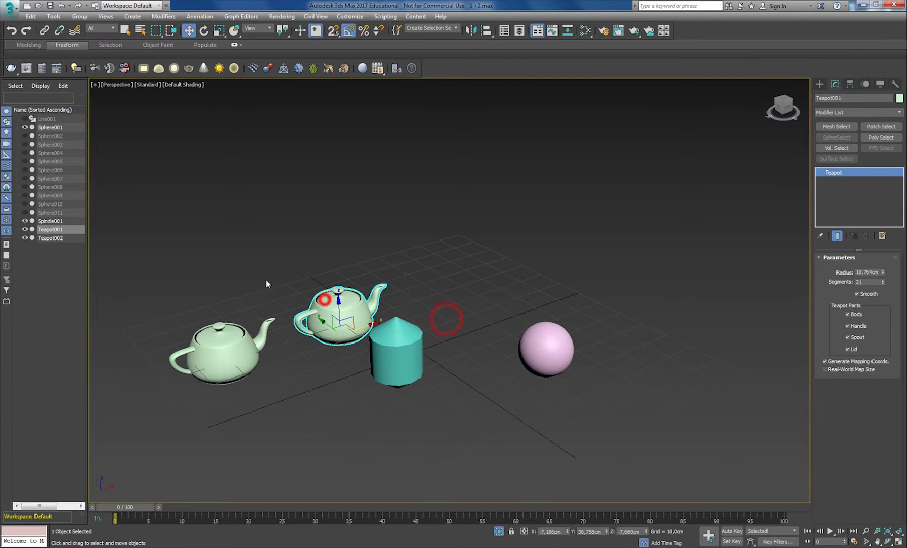
left_click(53, 16)
left_click(84, 175)
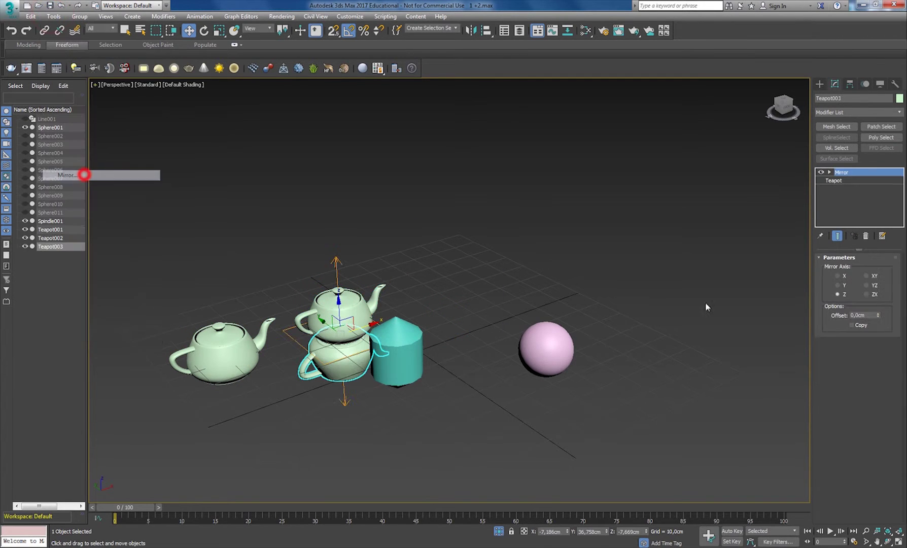
left_click(432, 205)
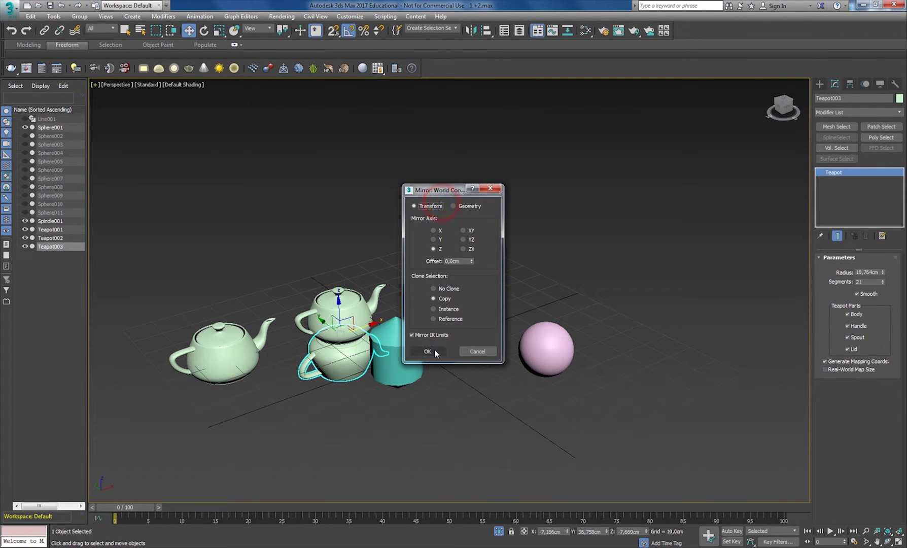
left_click(435, 350)
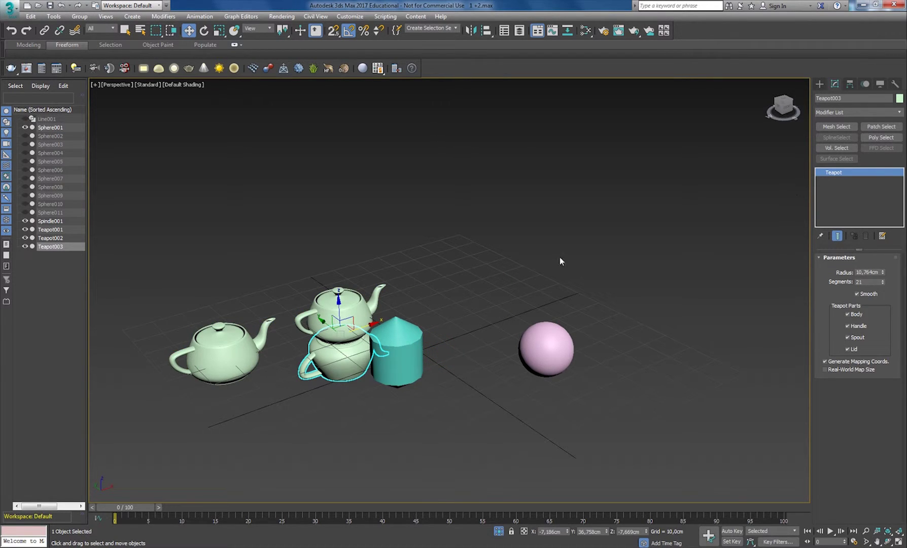
Step: Mirror the cloned teapot as a copy across the Z axis in Geometry mode with a 0 cm offset
left_click(224, 358)
left_click(53, 17)
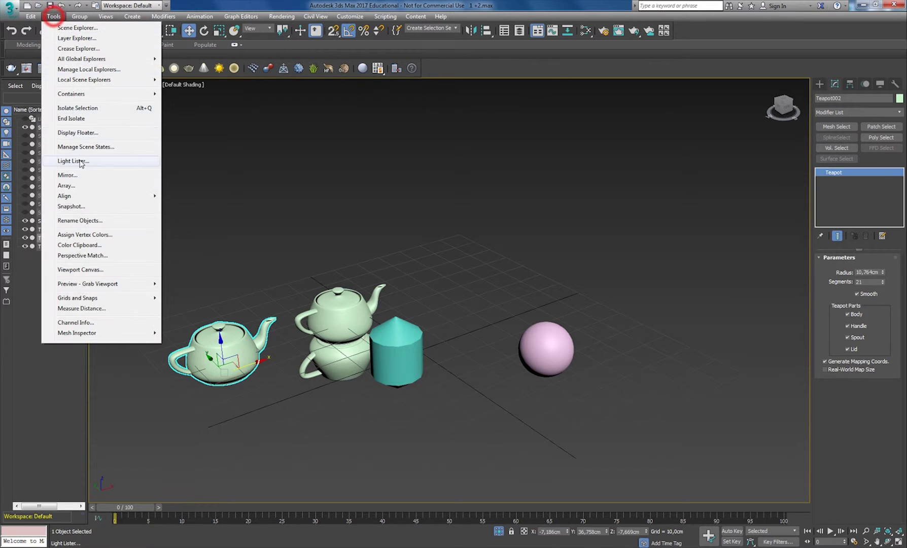
left_click(67, 175)
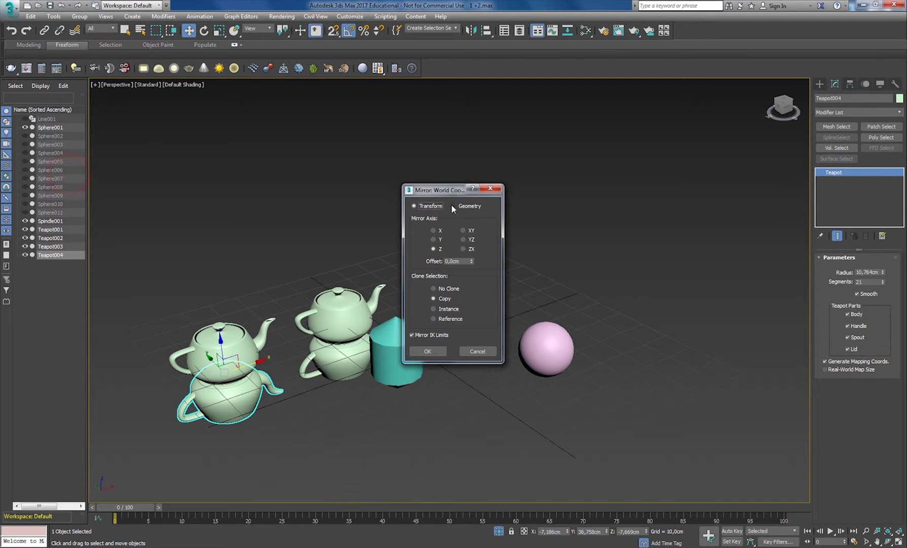
left_click(453, 206)
left_click(428, 351)
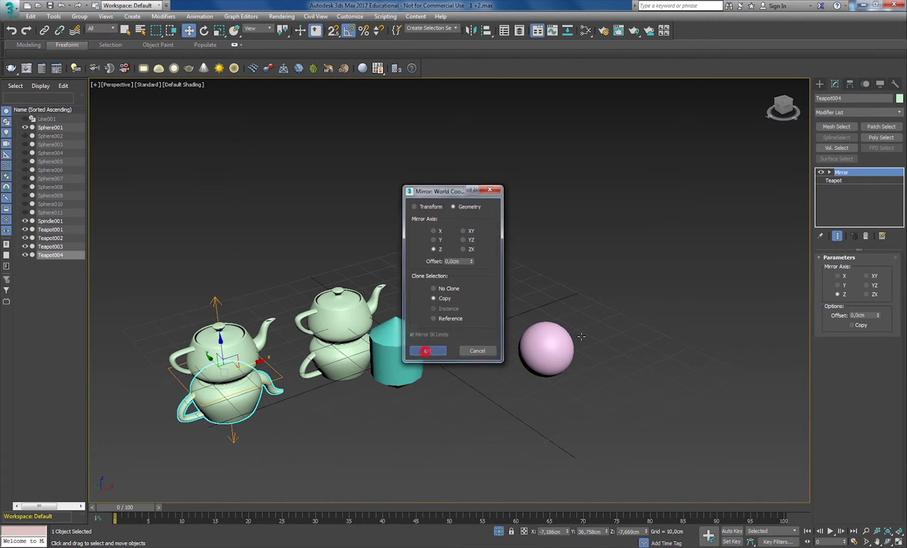
Step: Lower the geometry-mirrored teapot's mirror center to about -13.8 cm in Z and try the X, XY, YZ and ZX mirror axes
left_click(842, 173)
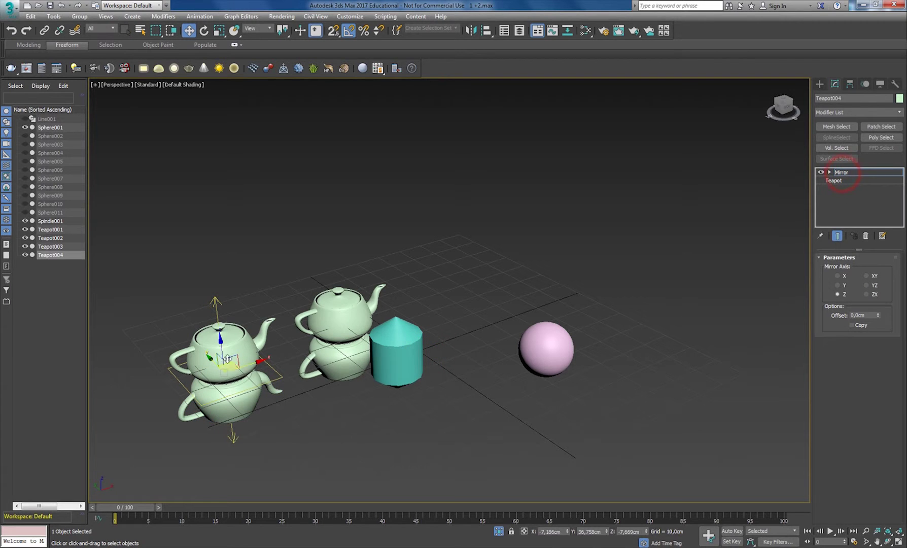
left_click_drag(219, 338, 222, 356)
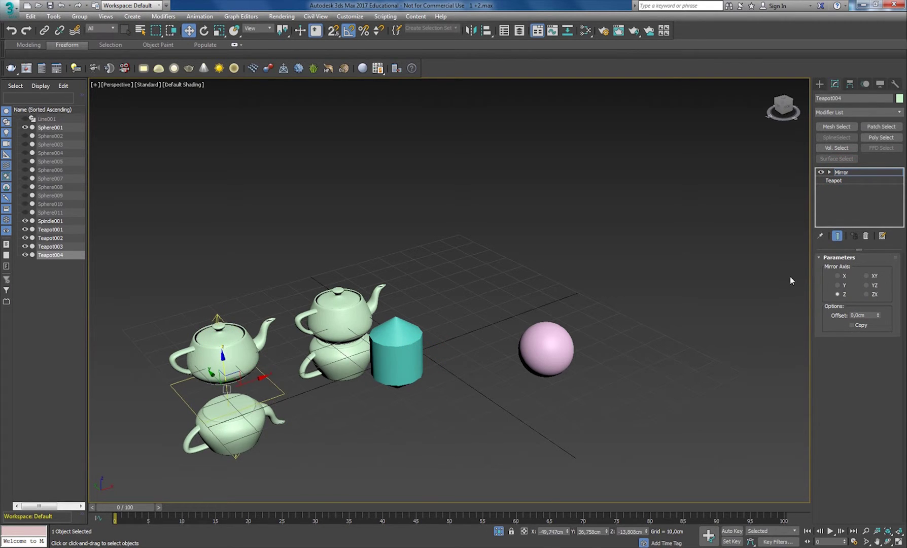
left_click(836, 277)
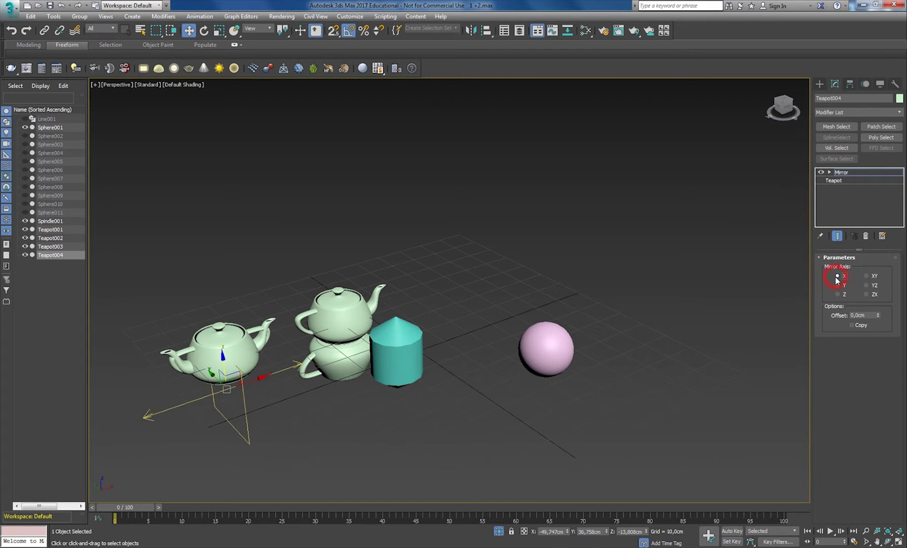
left_click(866, 276)
left_click(867, 285)
left_click(866, 294)
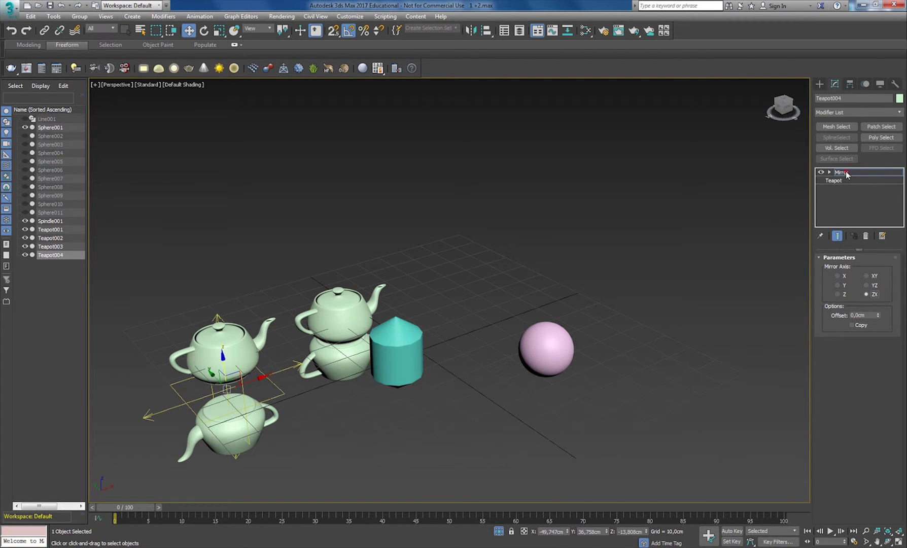
Step: Delete the three extra teapots, keeping only the original Teapot001
key("Delete")
left_click(242, 349)
key("Delete")
left_click(342, 366)
key("Delete")
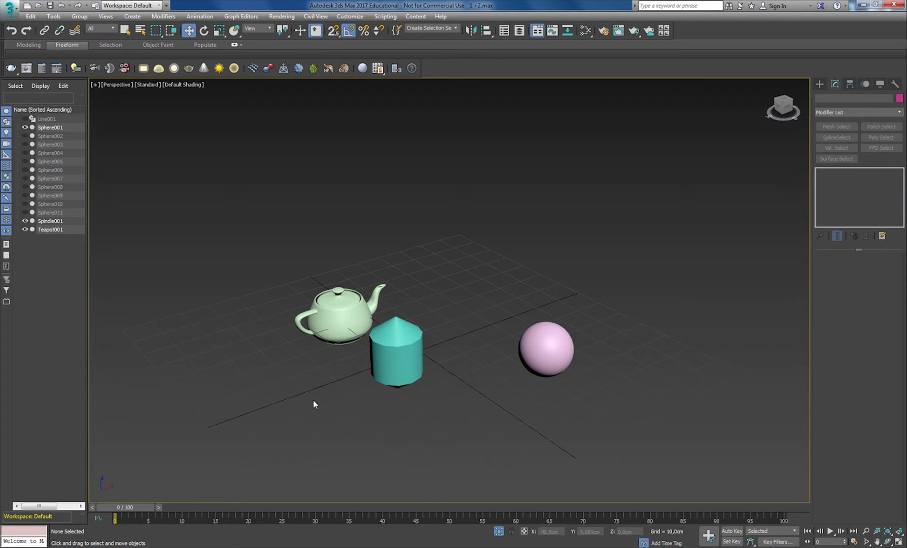
middle_click_drag(372, 364, 380, 362, "alt")
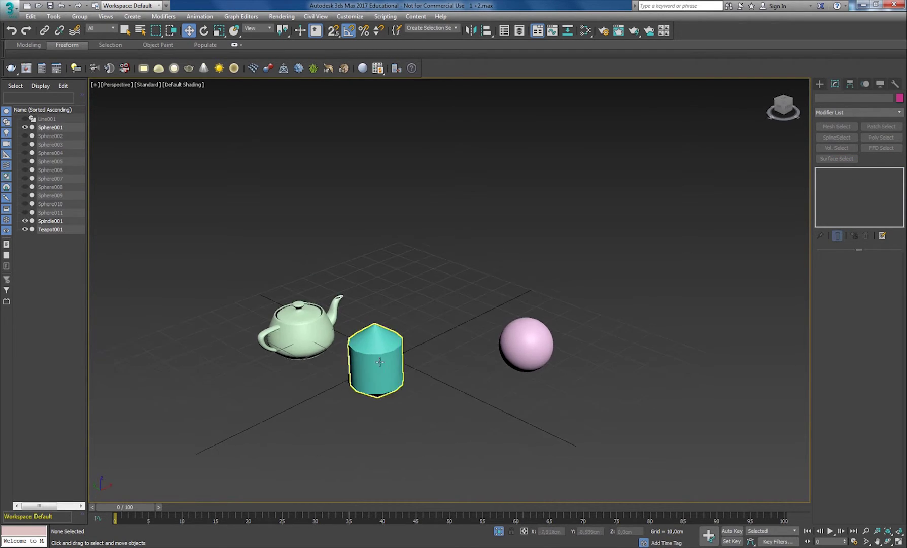
left_click(53, 16)
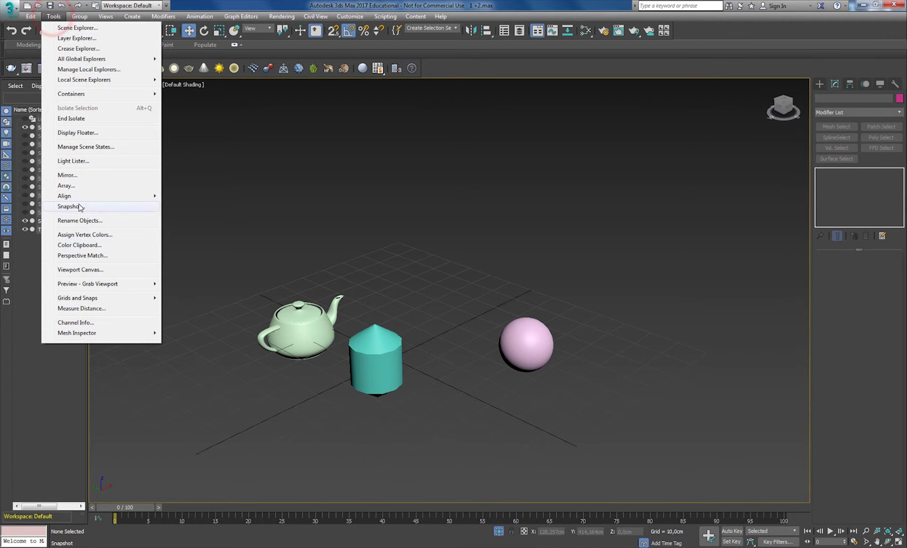
left_click(534, 350)
middle_click_drag(538, 357, 494, 313, "alt")
left_click(273, 345)
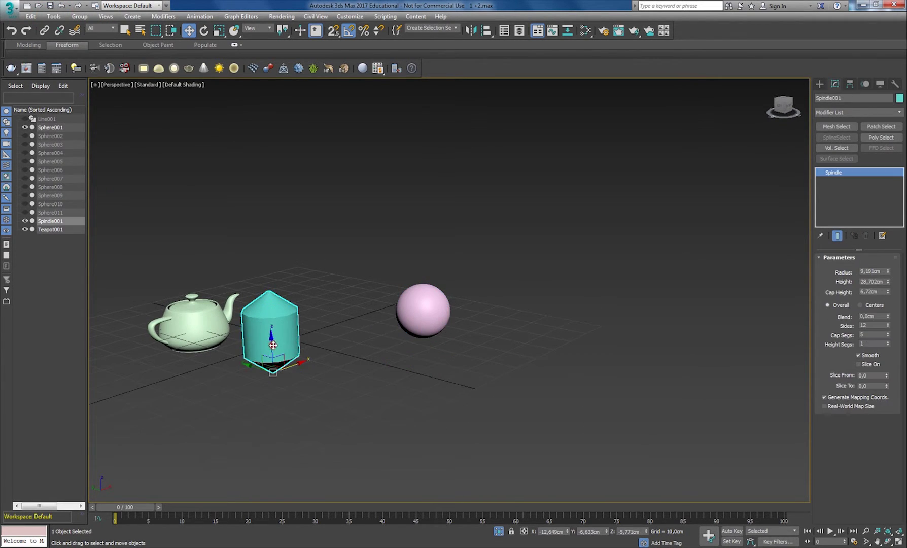
Step: Create a box about 6.7 cm long, 8.8 cm wide and 8.5 cm high in front of the sphere
left_click(819, 84)
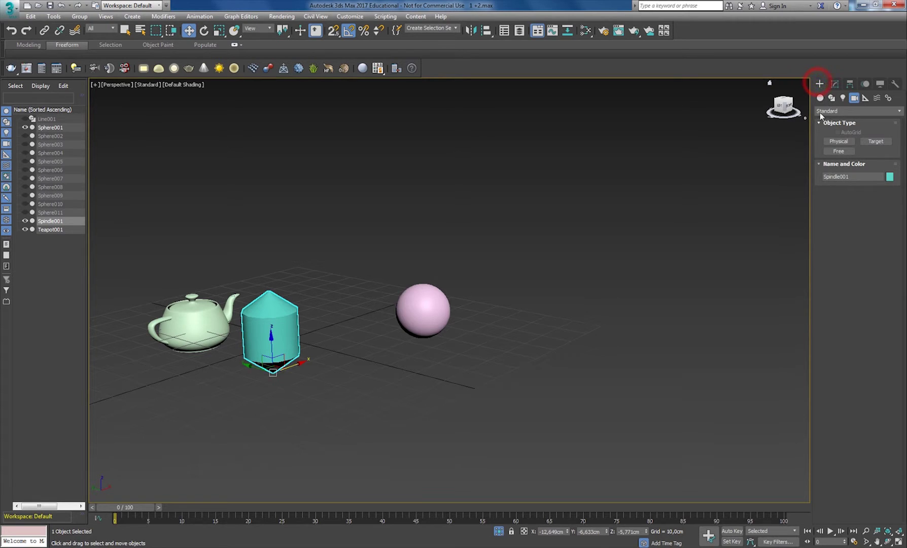
left_click(821, 98)
left_click(839, 141)
left_click_drag(416, 395, 458, 397)
left_click(460, 359)
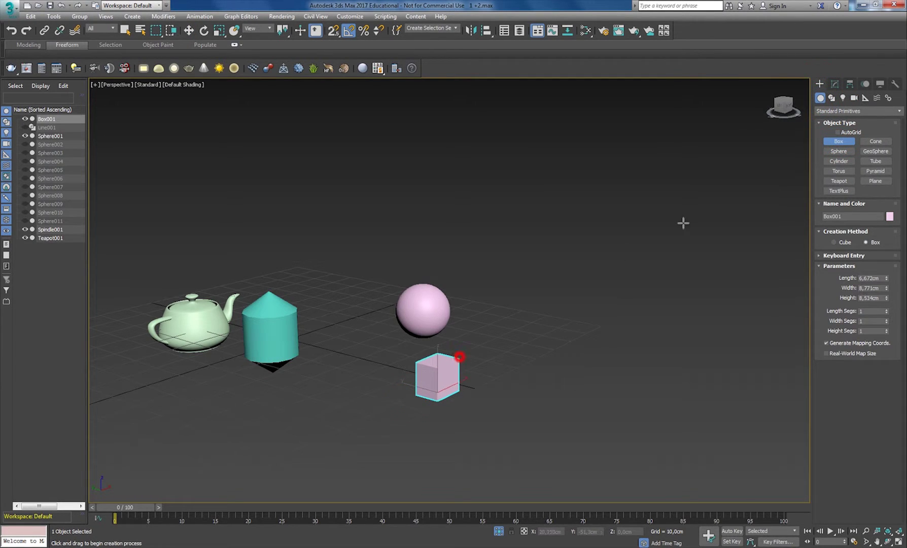
Step: Change the box's object color to red from the 3ds Max palette
left_click(835, 84)
left_click(900, 99)
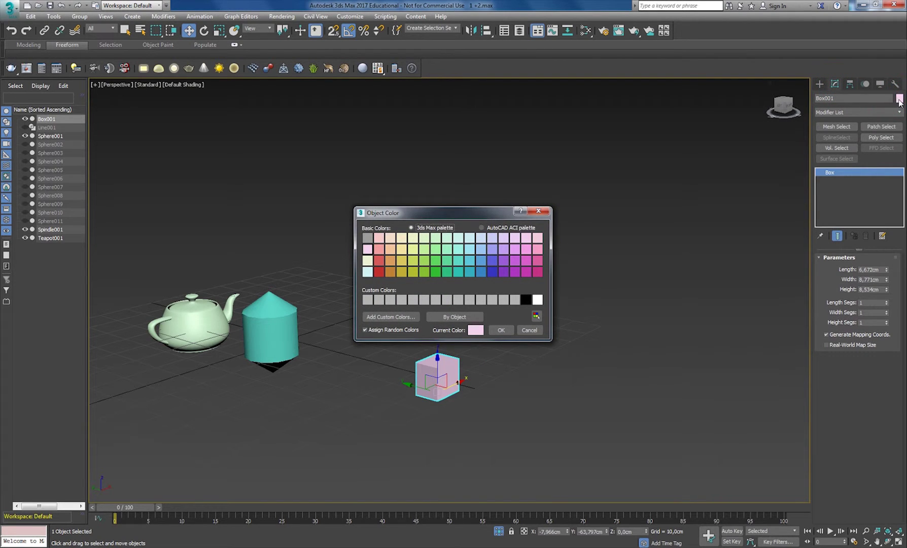
left_click(822, 85)
left_click(526, 330)
left_click(835, 83)
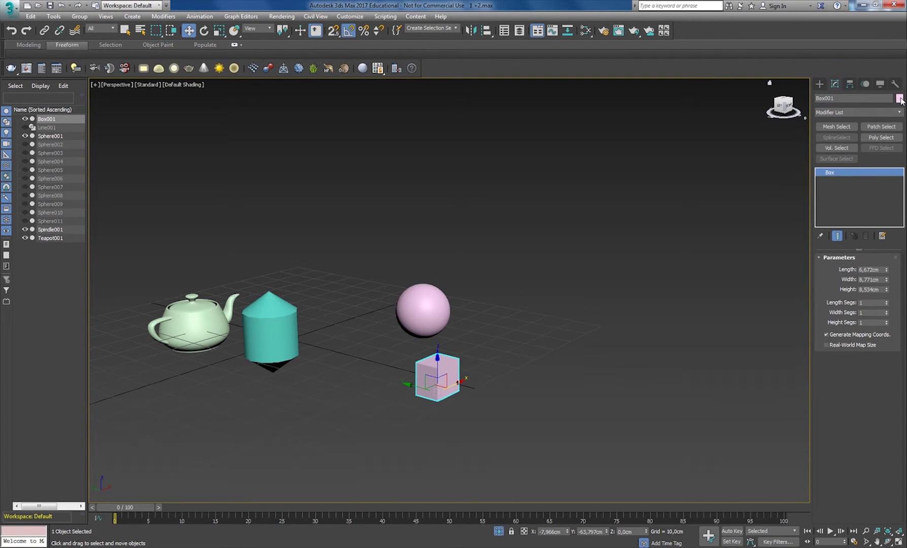
left_click(900, 99)
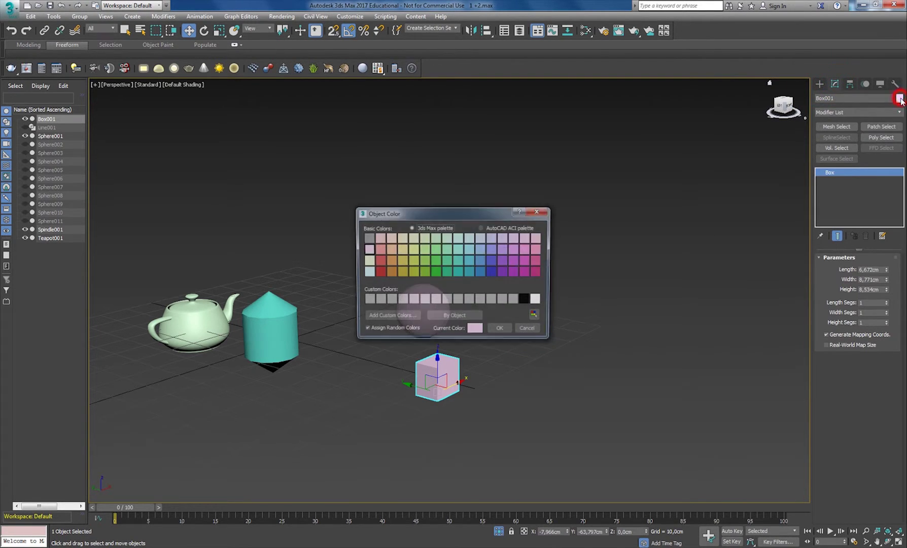
left_click(380, 264)
left_click(501, 329)
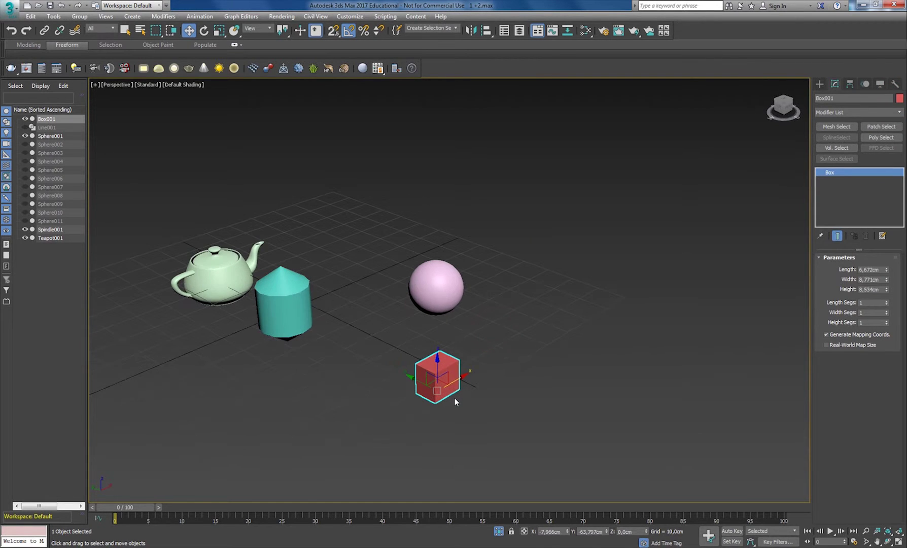
Step: Start the Array tool on the red box and turn on its live preview
middle_click_drag(451, 365, 421, 330)
scroll(415, 324, "up", 5)
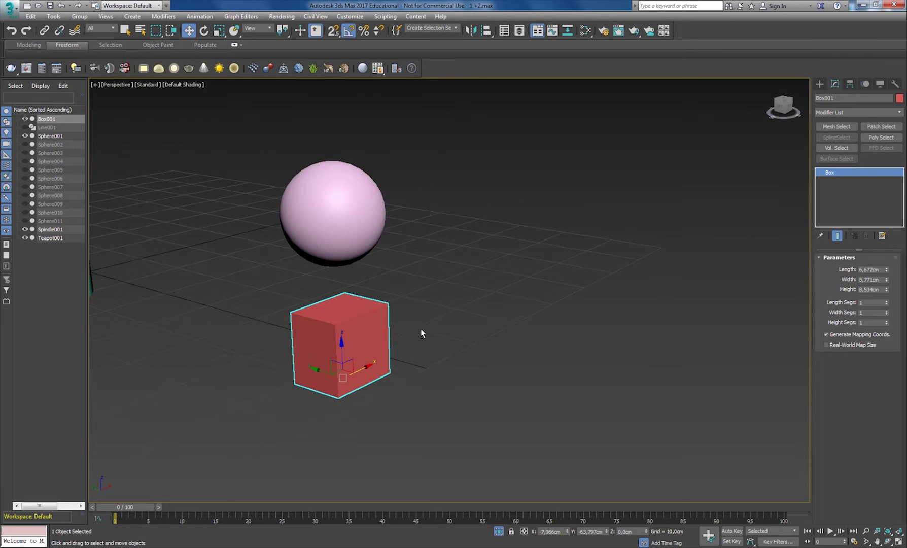
left_click(53, 17)
left_click(74, 186)
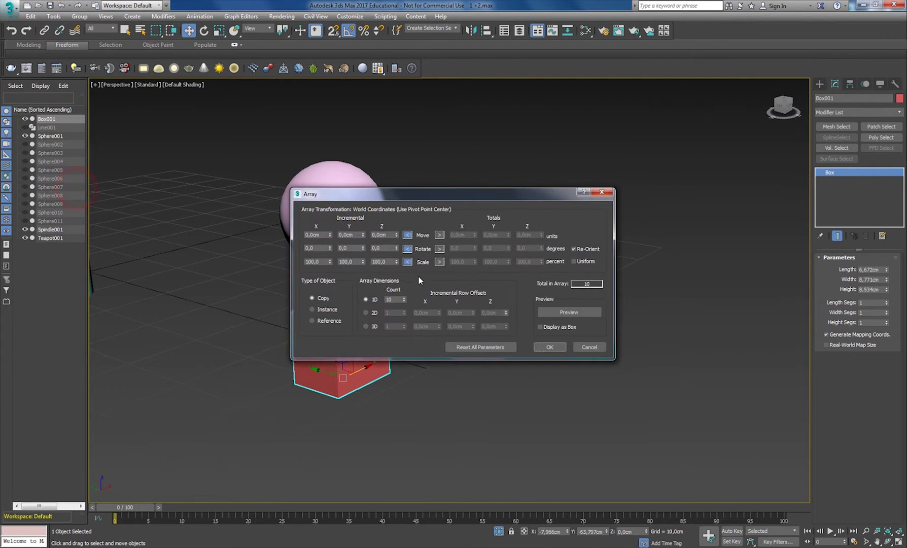
left_click_drag(433, 195, 169, 65)
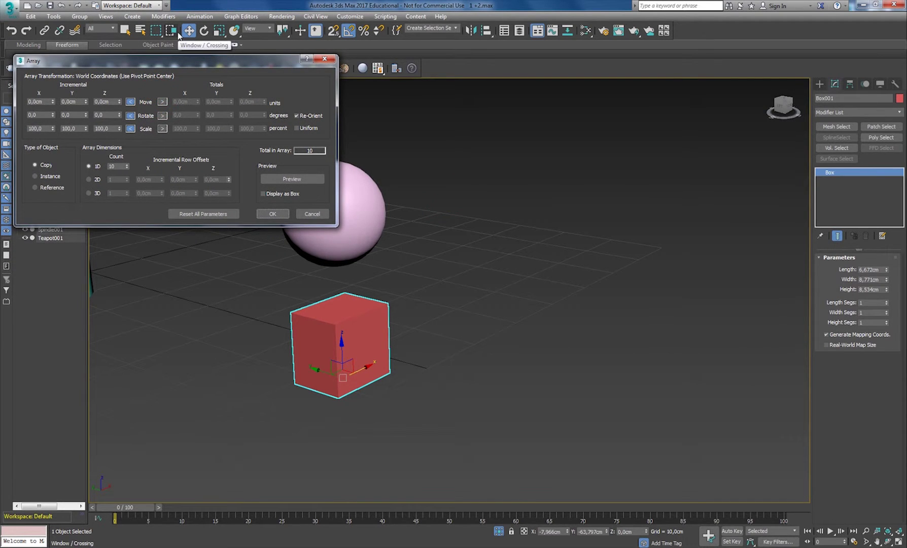
left_click(302, 180)
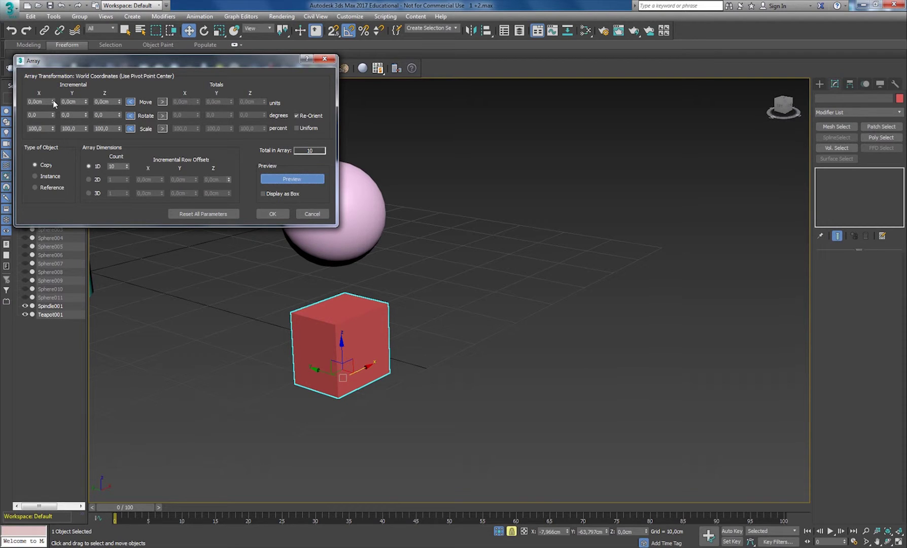
Step: Set the array increments to a 15 cm X move, 16 degrees X rotation and 91 percent uniform scale
left_click_drag(54, 103, 53, 128)
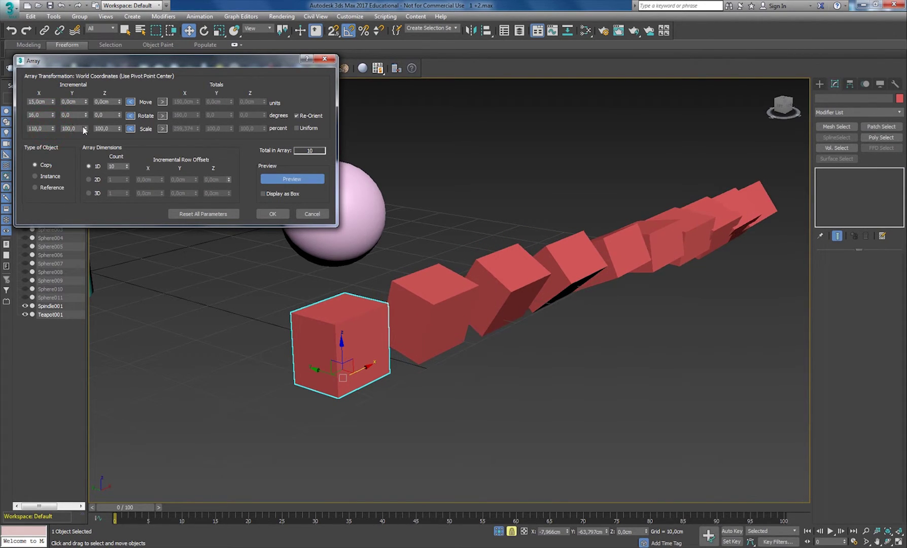
left_click(297, 128)
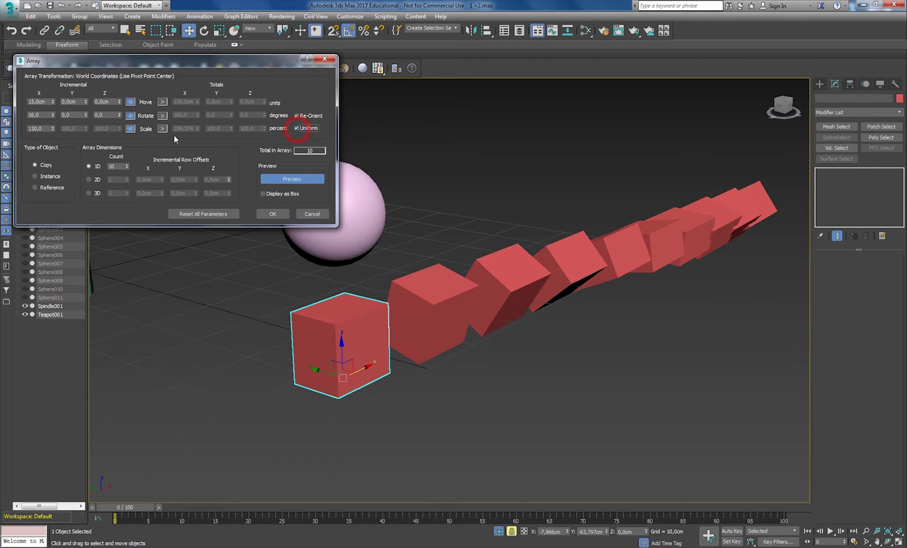
left_click_drag(53, 128, 56, 144)
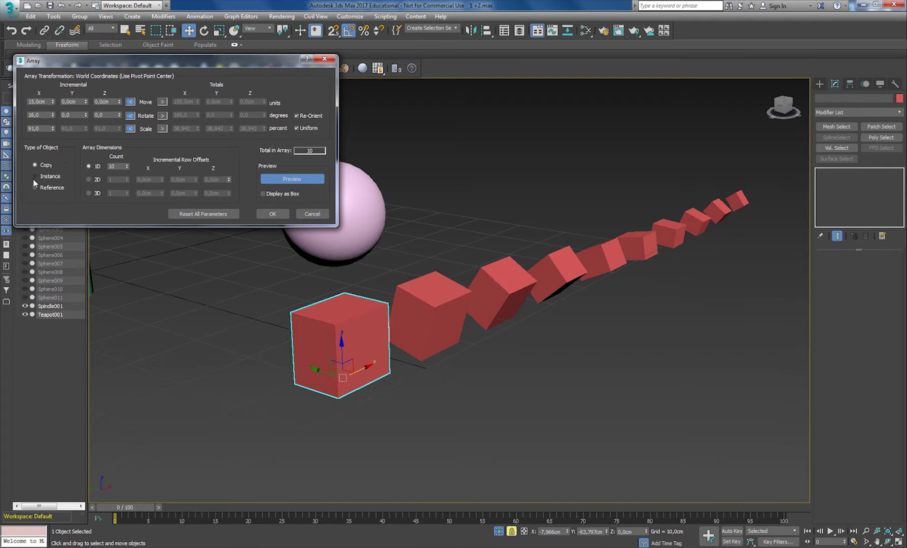
Step: Try a 2D array with a count of 8 and row offsets of 5 cm X, 18 cm Y and 9 cm Z
left_click(90, 180)
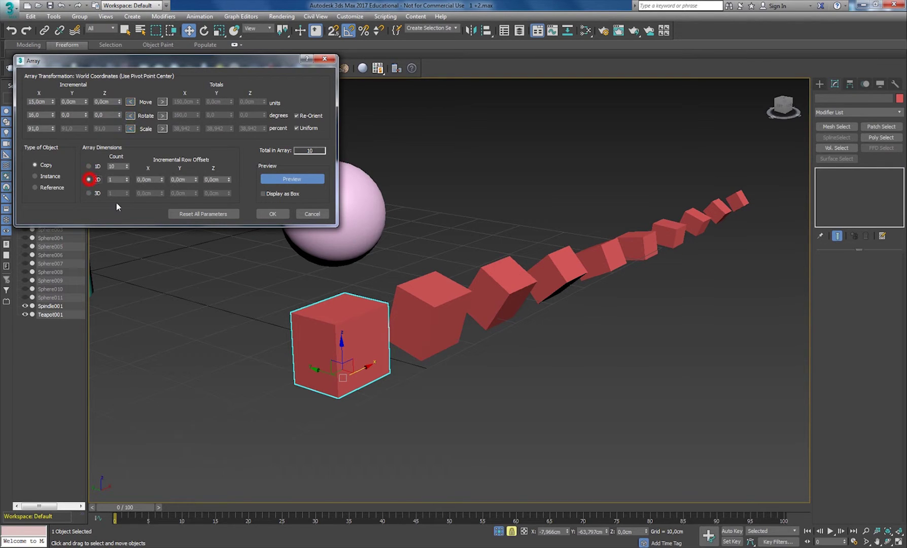
left_click(127, 178)
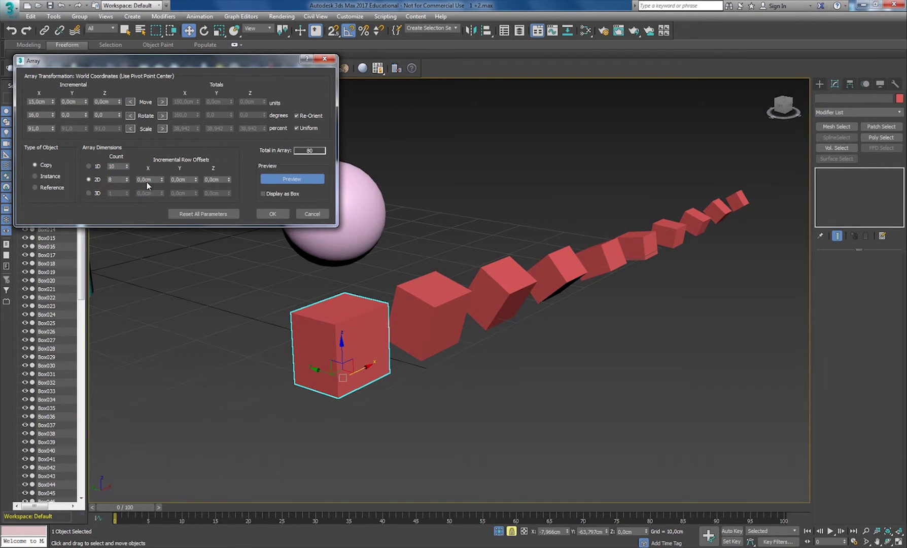
left_click_drag(161, 179, 229, 176)
middle_click_drag(512, 239, 523, 320)
scroll(532, 324, "down", 8)
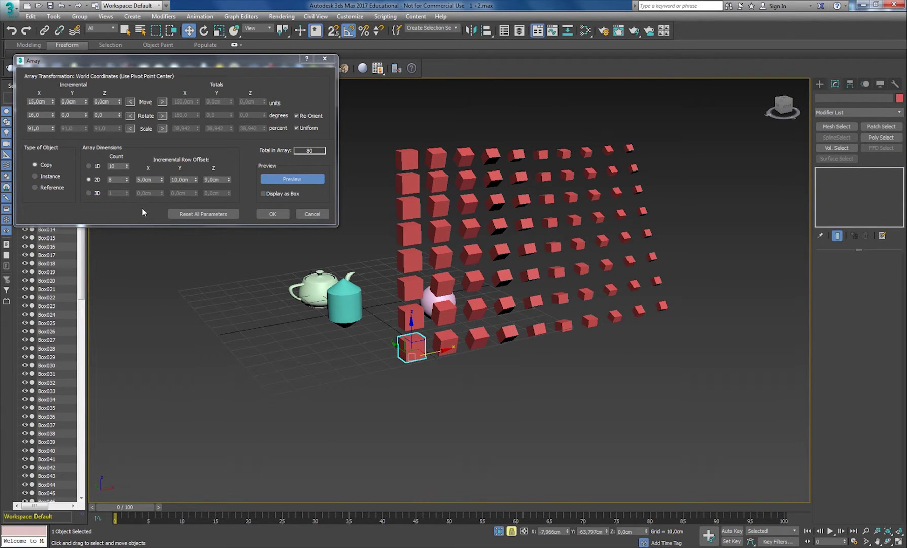
mouse_move(198, 180)
left_mouse_down()
mouse_move(196, 193)
mouse_move(199, 175)
left_mouse_up()
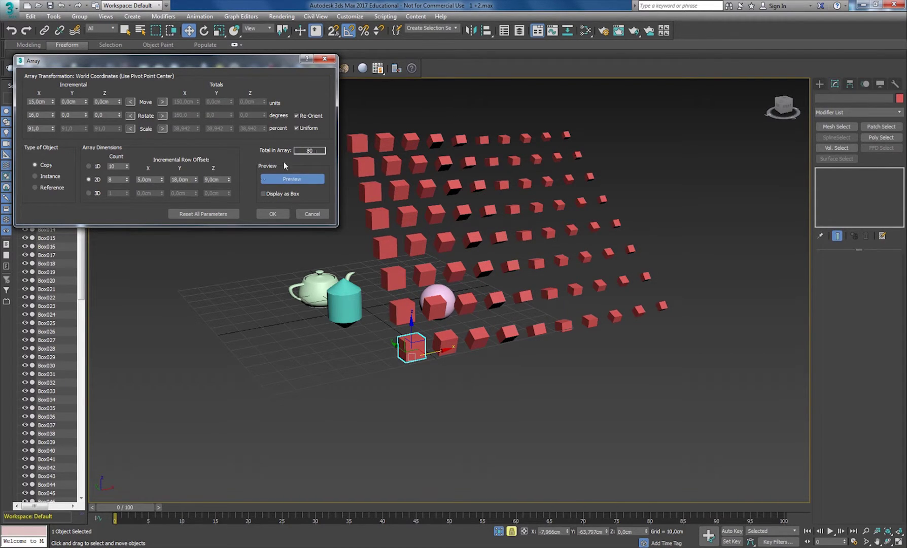
Step: Try a 3D array with a count of 6, a 20 cm X offset and 24 degrees incremental Y rotation
left_click(89, 194)
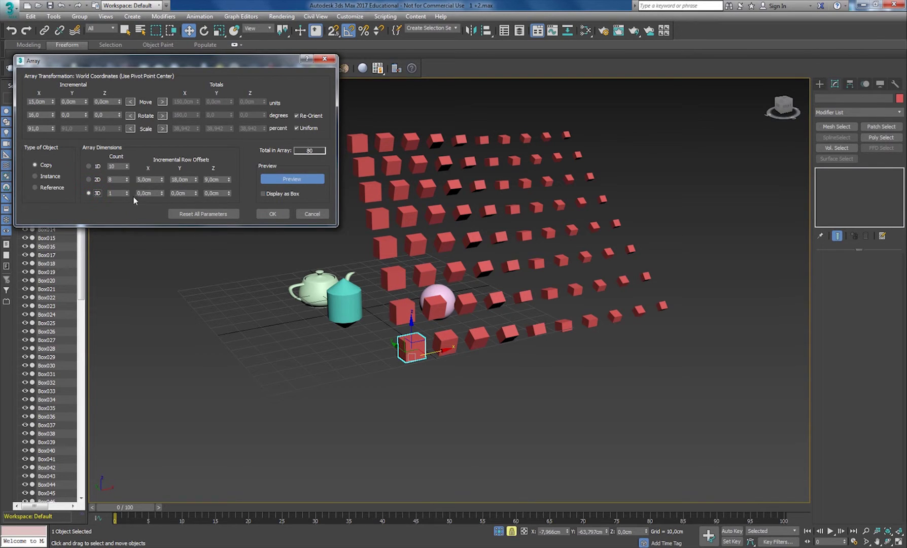
left_click_drag(127, 194, 152, 193)
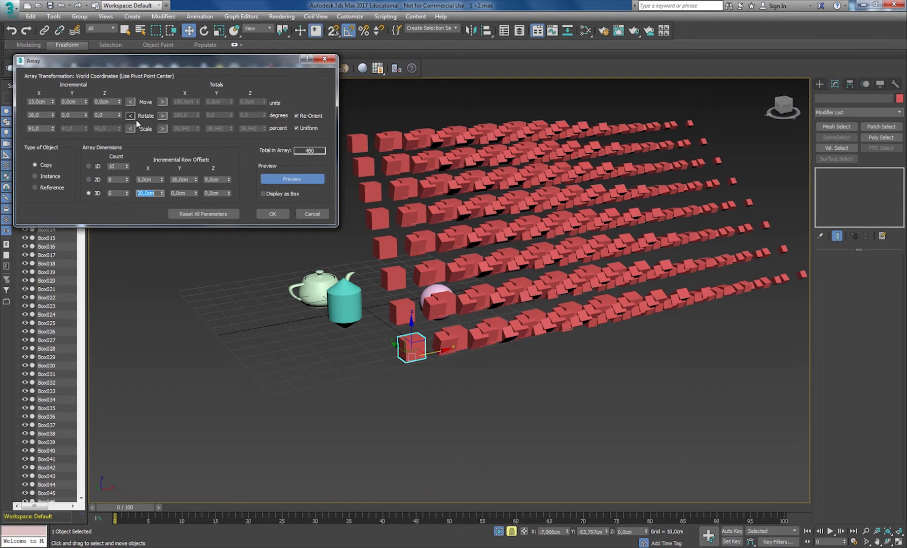
left_click_drag(85, 114, 86, 102)
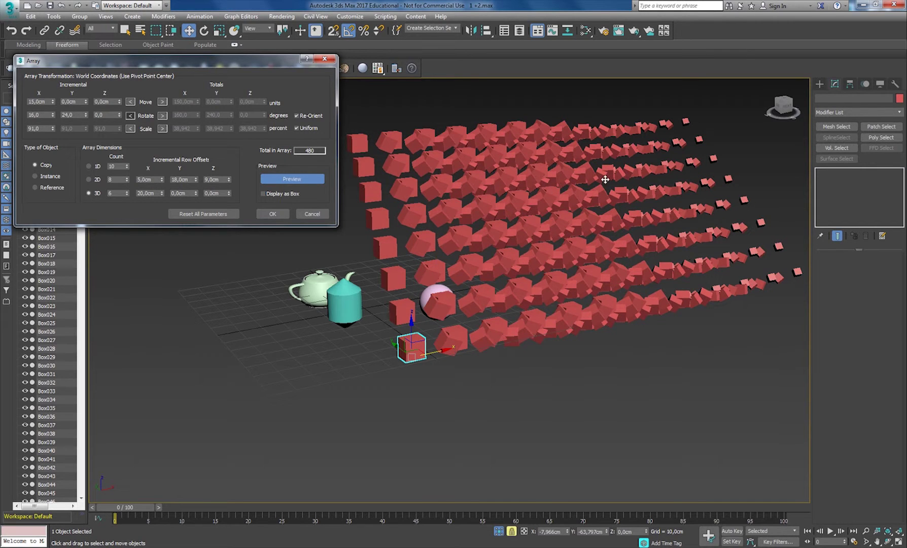
Step: Switch the array to 1D with incremental rotation of 0 in Y and 10 degrees in Z, display the preview as boxes, and create it
left_click(89, 167)
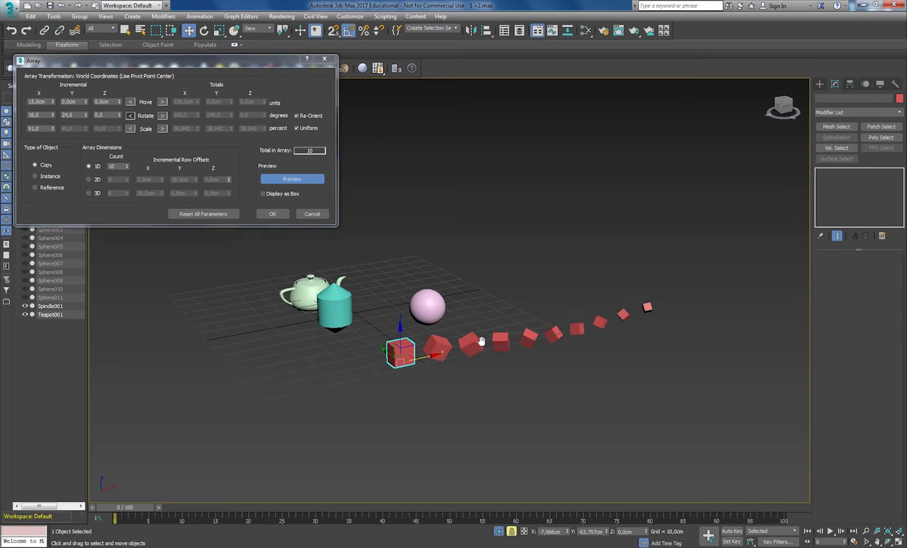
scroll(464, 363, "up", 5)
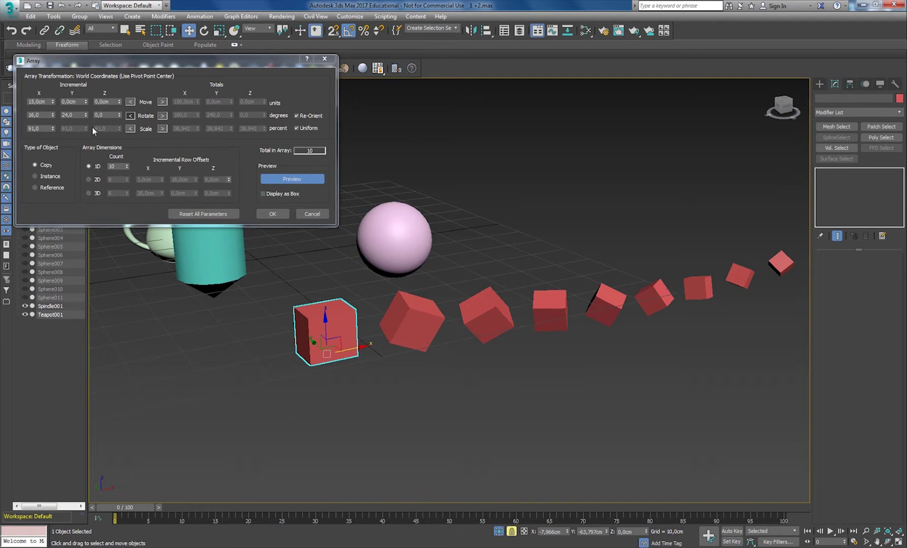
double_click(71, 115)
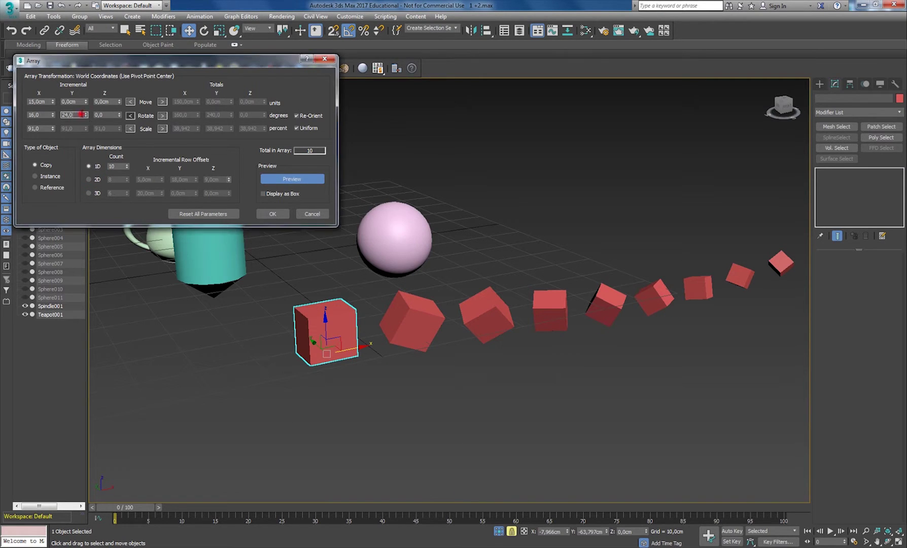
type("0")
key("Return")
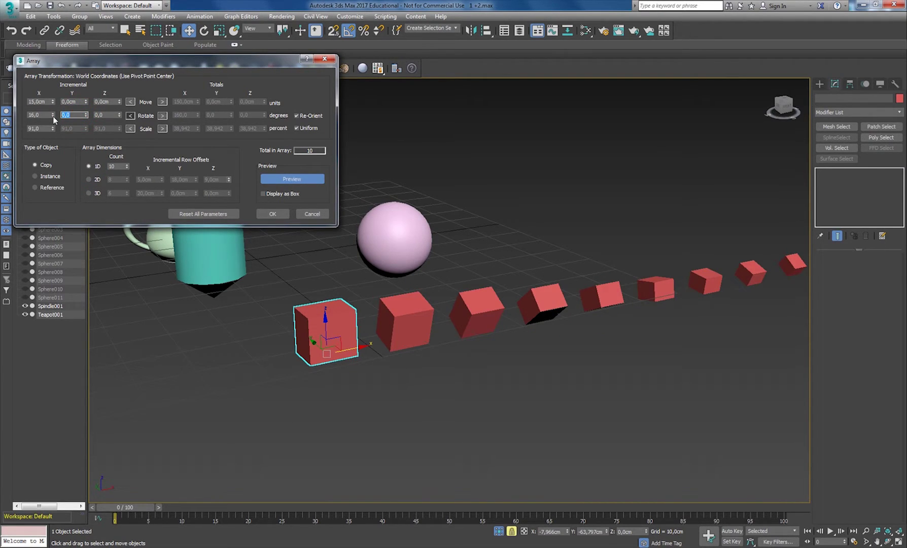
double_click(101, 115)
type("10")
key("Return")
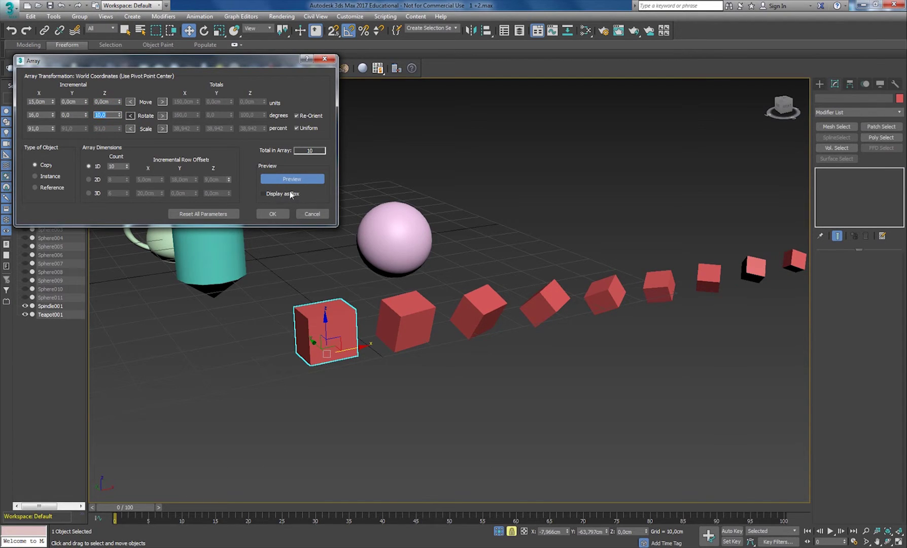
left_click(263, 196)
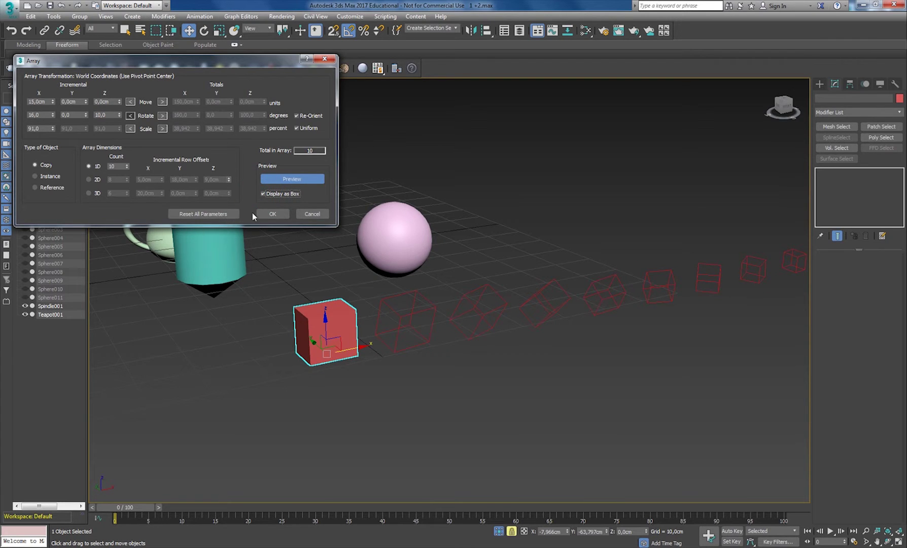
left_click(273, 214)
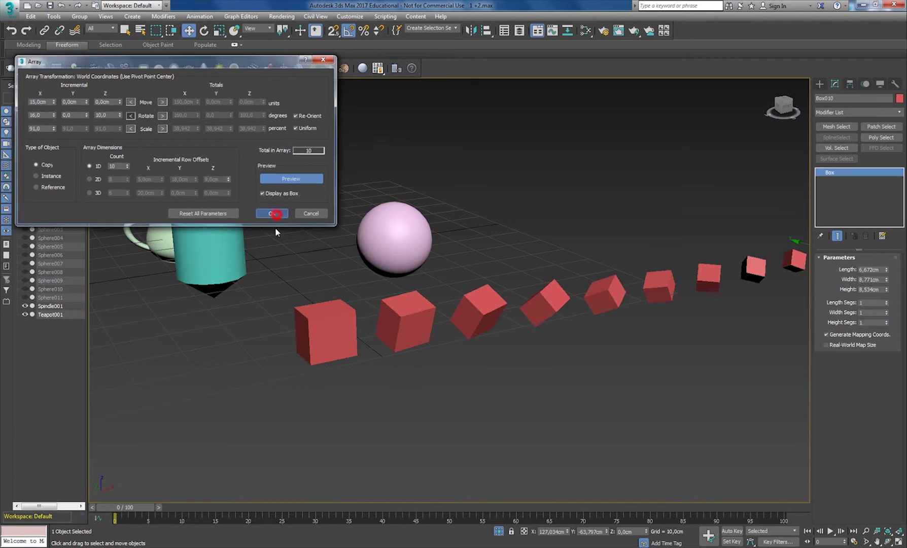
Step: Select the smallest box at the far end of the array and unhide Line001
middle_click_drag(444, 318, 462, 300, "alt")
scroll(432, 348, "down", 5)
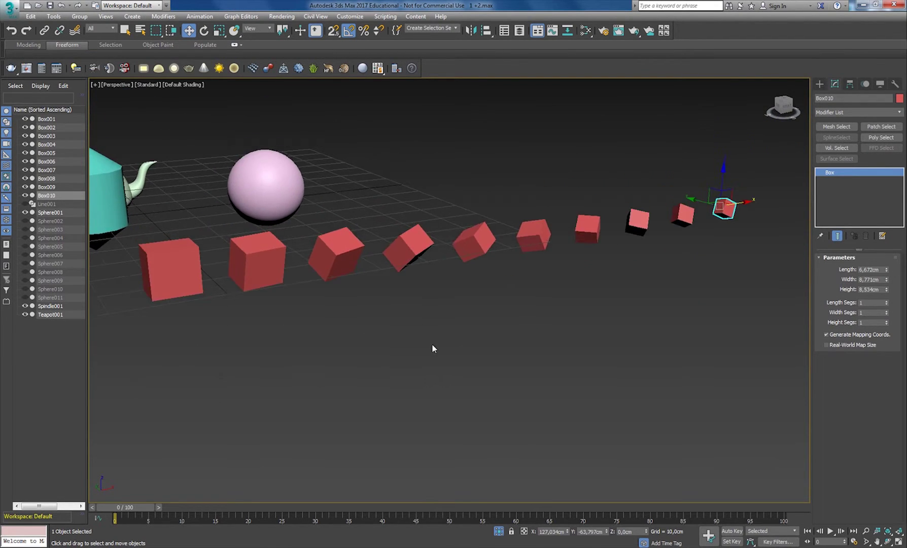
left_click(561, 284)
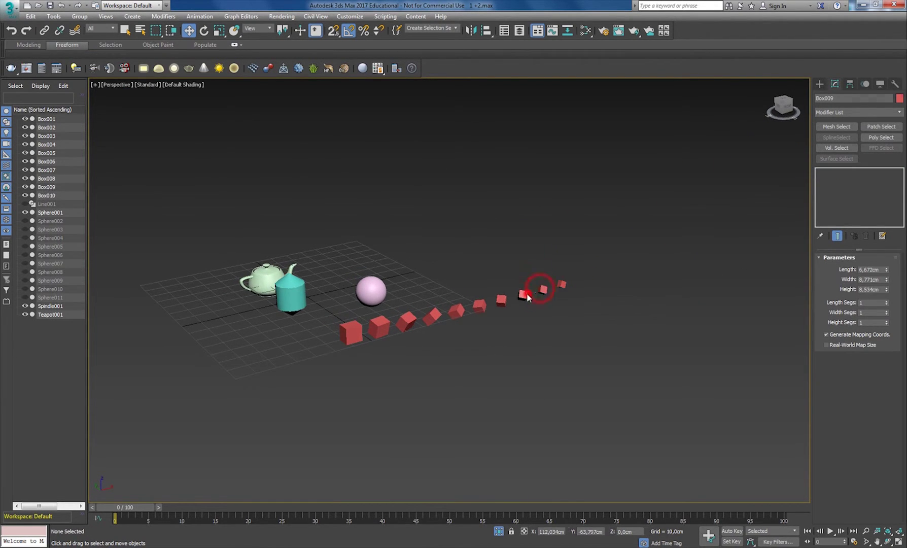
scroll(536, 347, "up", 4)
middle_click_drag(504, 313, 501, 323, "alt")
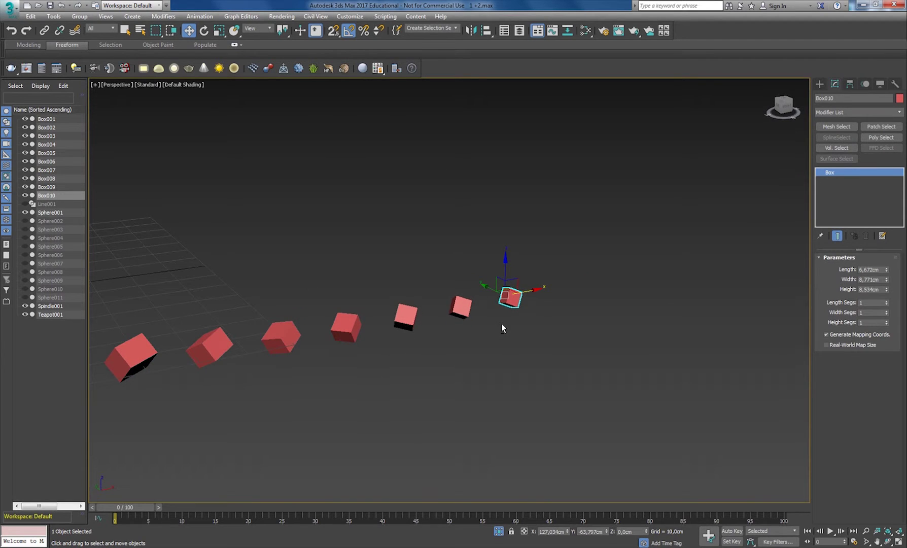
left_click(24, 203)
scroll(446, 269, "down", 5)
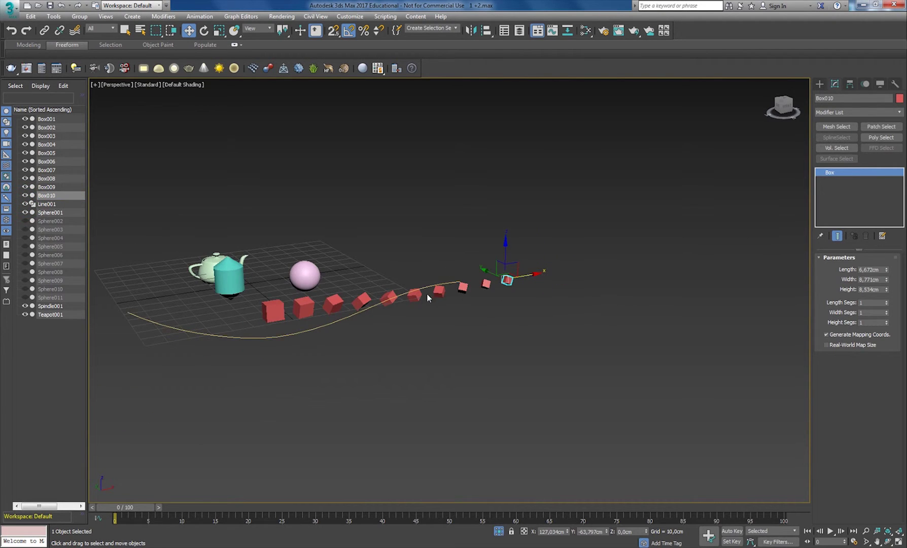
Step: Distribute instances of the selected box along Line001 using the Spacing Tool with a count of 16
left_click(53, 16)
left_click(97, 197)
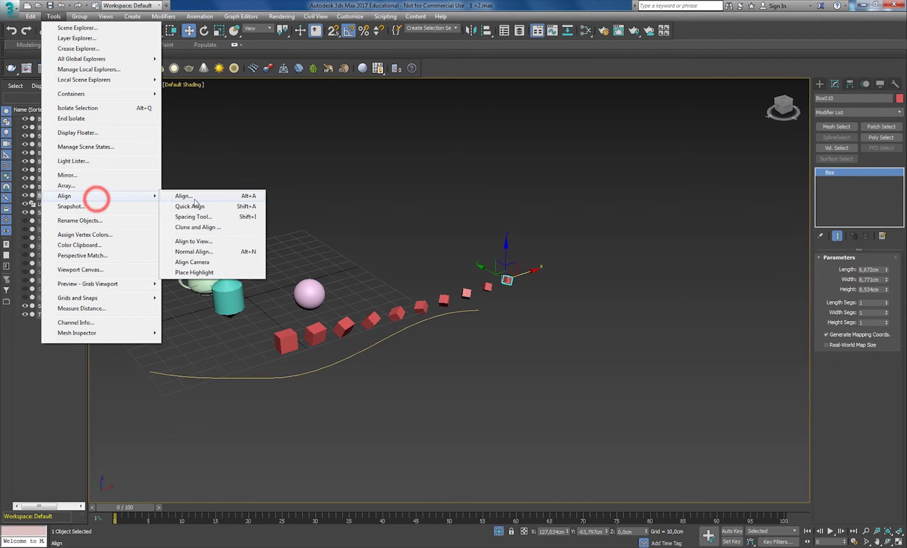
left_click(196, 218)
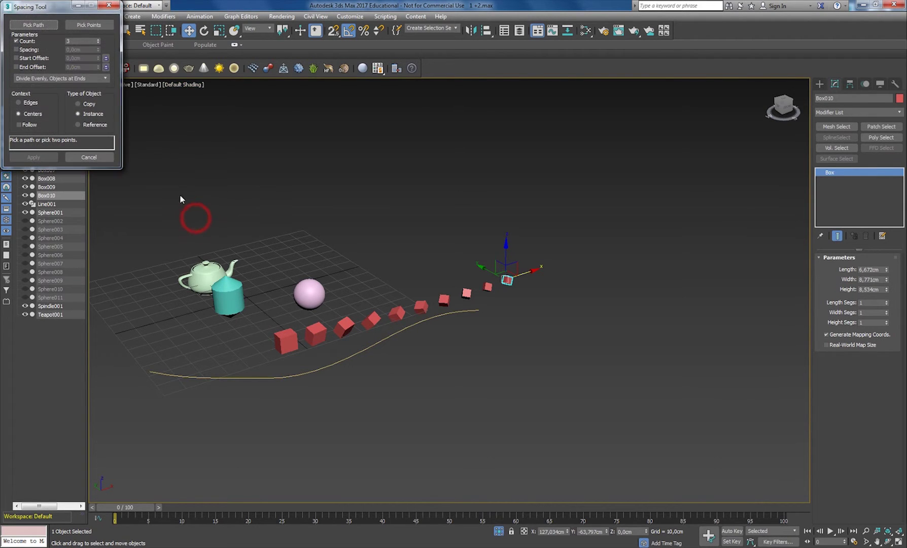
left_click(36, 25)
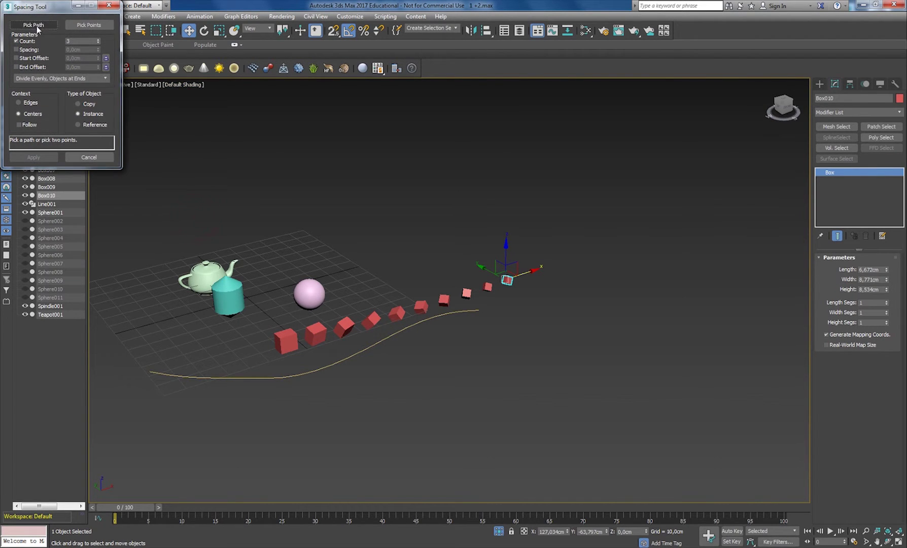
left_click(312, 372)
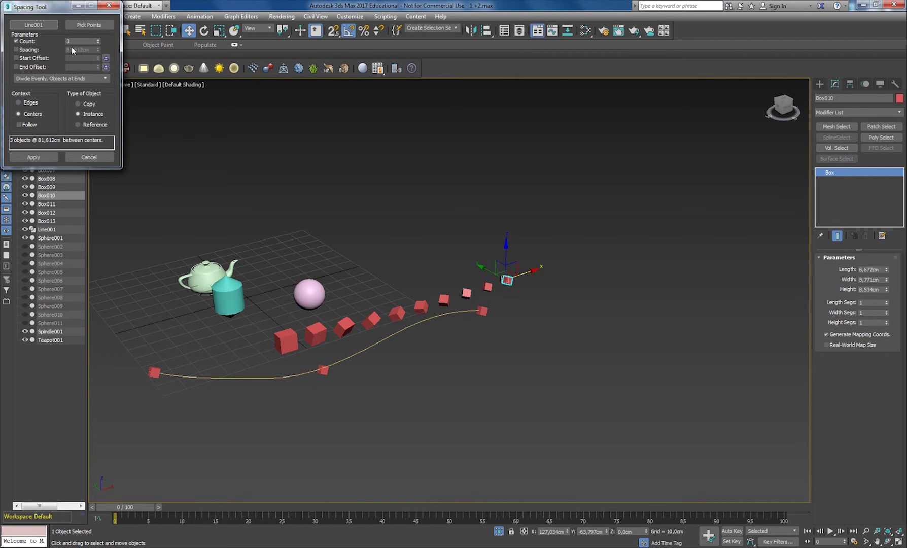
left_click_drag(99, 43, 100, 35)
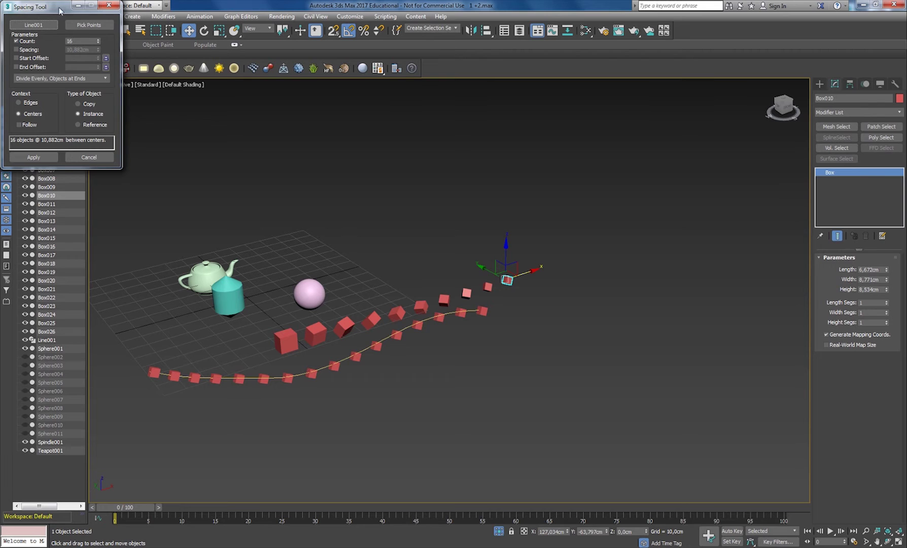
left_click_drag(44, 5, 133, 86)
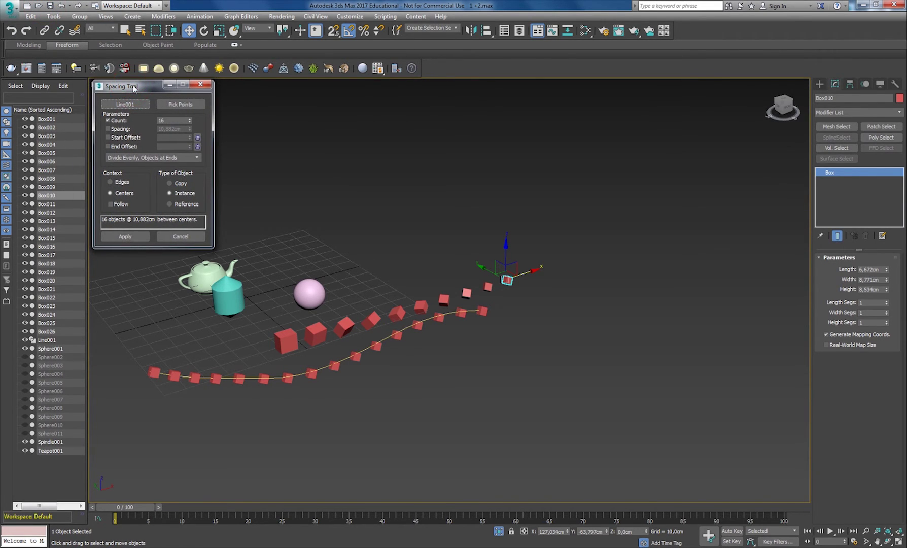